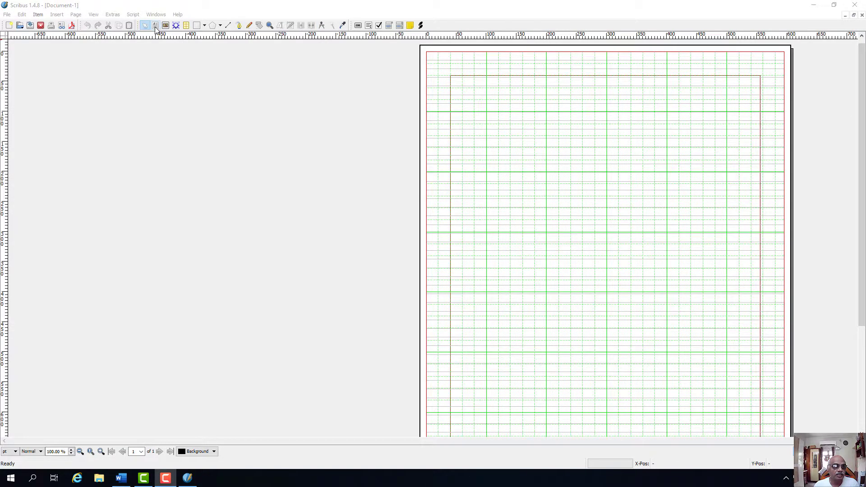
- Turn on the Windows Magnifier and enlarge the view of the document window
{"action": "left_click", "coordinate": [177, 14]}
{"action": "left_click", "coordinate": [88, 143]}
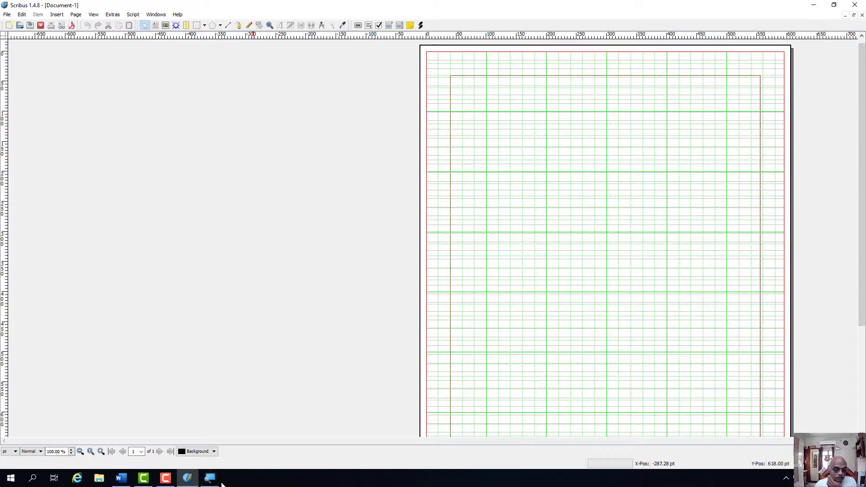
{"action": "mouse_move", "coordinate": [212, 484]}
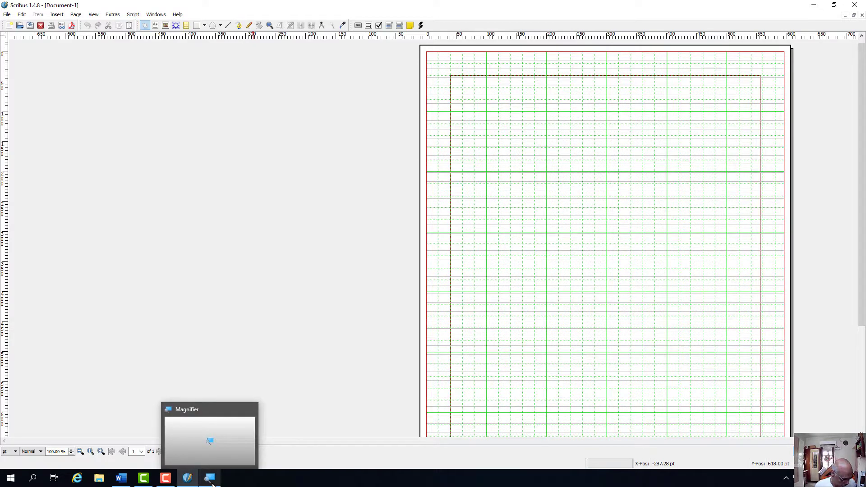
{"action": "key", "text": "super+plus"}
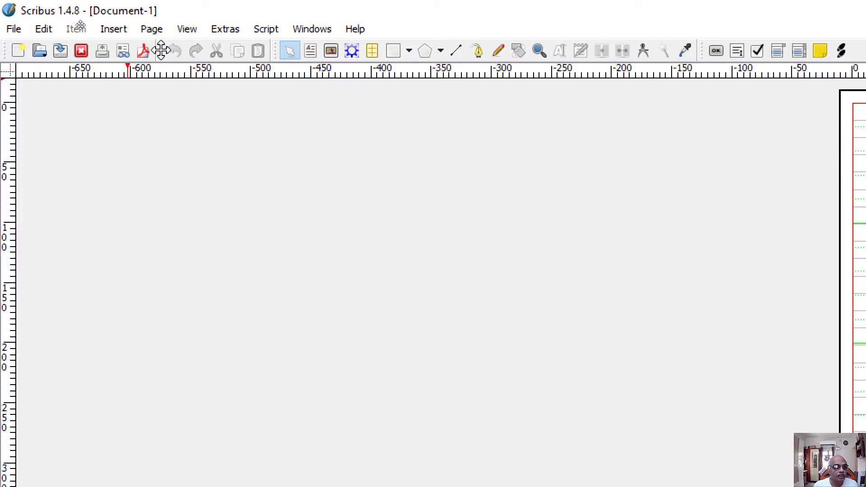
- Detach the File toolbar from its row and dock it vertically beside the workspace
{"action": "left_click_drag", "start_coordinate": [163, 50], "coordinate": [119, 174]}
{"action": "left_click_drag", "start_coordinate": [14, 65], "coordinate": [169, 42]}
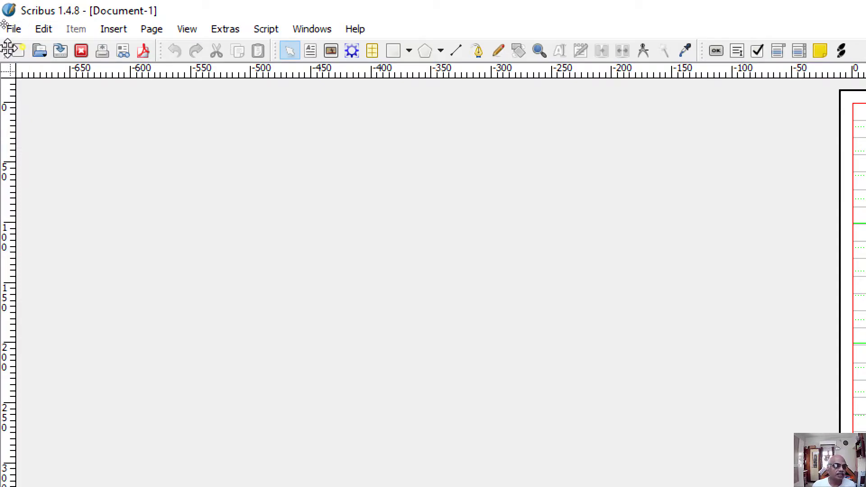
{"action": "mouse_move", "coordinate": [8, 50]}
{"action": "left_mouse_down"}
{"action": "mouse_move", "coordinate": [13, 95]}
{"action": "mouse_move", "coordinate": [5, 39]}
{"action": "left_mouse_up"}
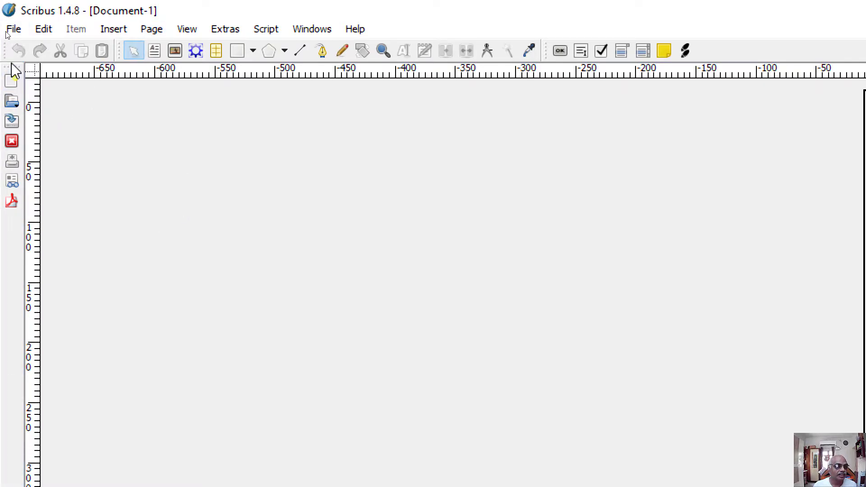
- Float the File toolbar over the page and workspace, and dock it back in front of the Edit toolbar
{"action": "left_click_drag", "start_coordinate": [12, 70], "coordinate": [865, 111]}
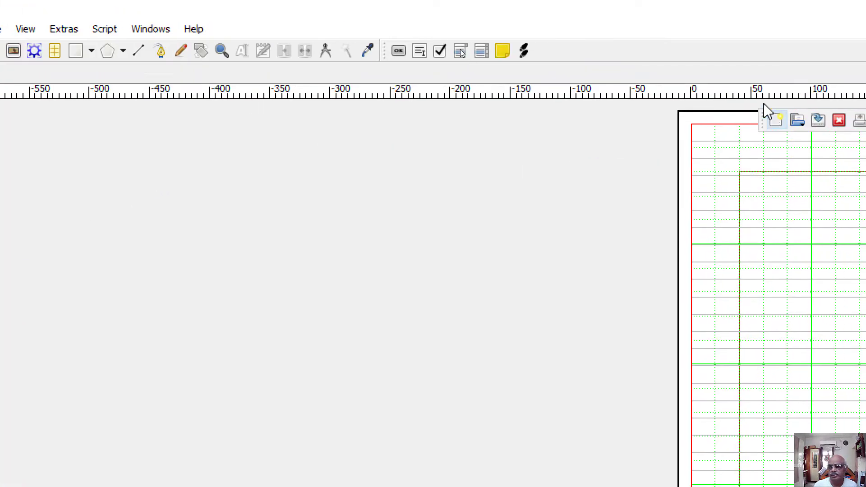
{"action": "left_click_drag", "start_coordinate": [765, 111], "coordinate": [663, 162]}
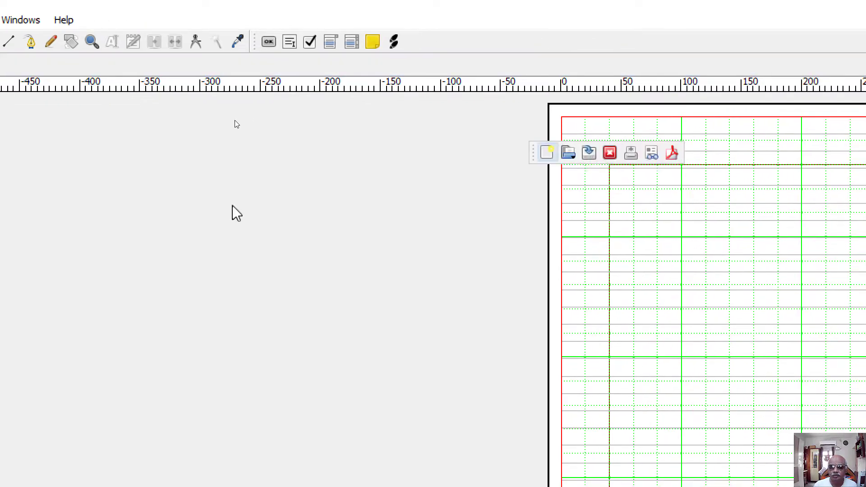
{"action": "left_click_drag", "start_coordinate": [532, 152], "coordinate": [0, 486]}
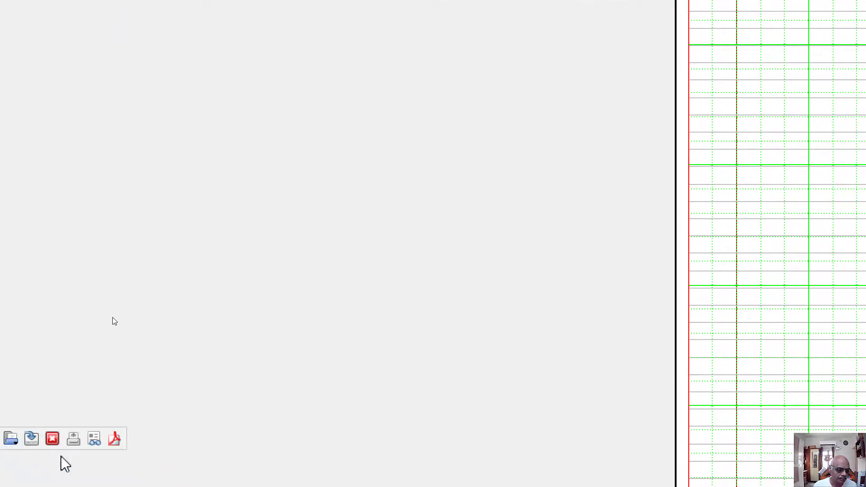
{"action": "left_click_drag", "start_coordinate": [0, 443], "coordinate": [0, 0]}
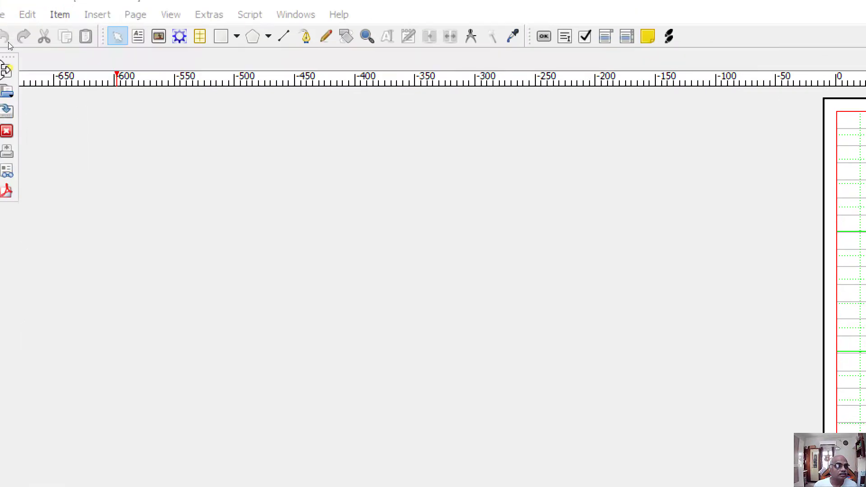
{"action": "mouse_move", "coordinate": [10, 45]}
{"action": "left_mouse_down"}
{"action": "mouse_move", "coordinate": [11, 54]}
{"action": "mouse_move", "coordinate": [12, 39]}
{"action": "mouse_move", "coordinate": [32, 47]}
{"action": "mouse_move", "coordinate": [14, 36]}
{"action": "left_mouse_up"}
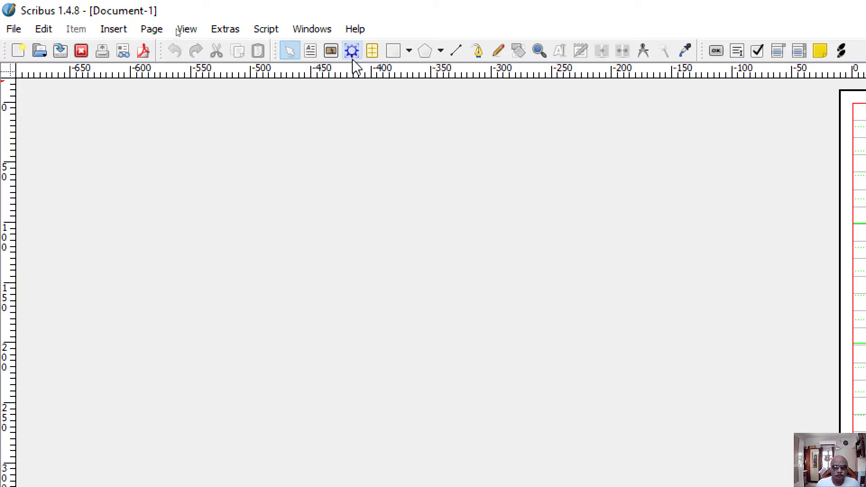
- Draw a render frame about 105 pt wide and 70 pt high in the upper-left part of the page
{"action": "left_click", "coordinate": [352, 51]}
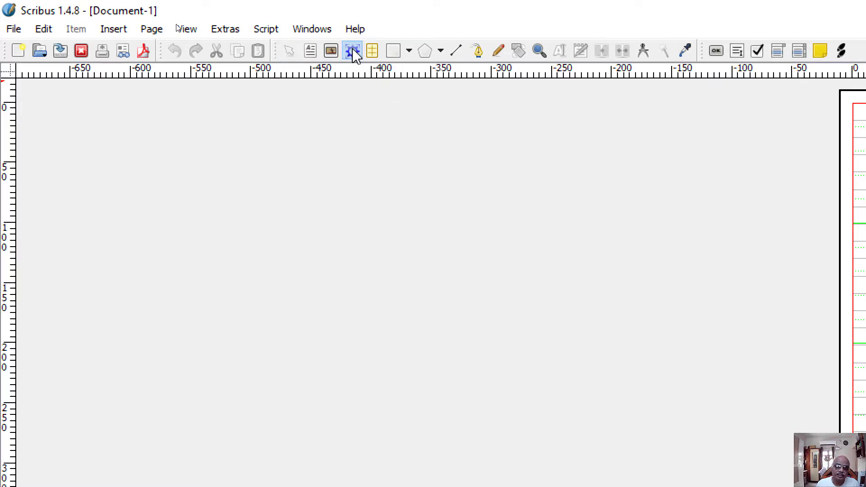
{"action": "left_click_drag", "start_coordinate": [729, 246], "coordinate": [810, 342]}
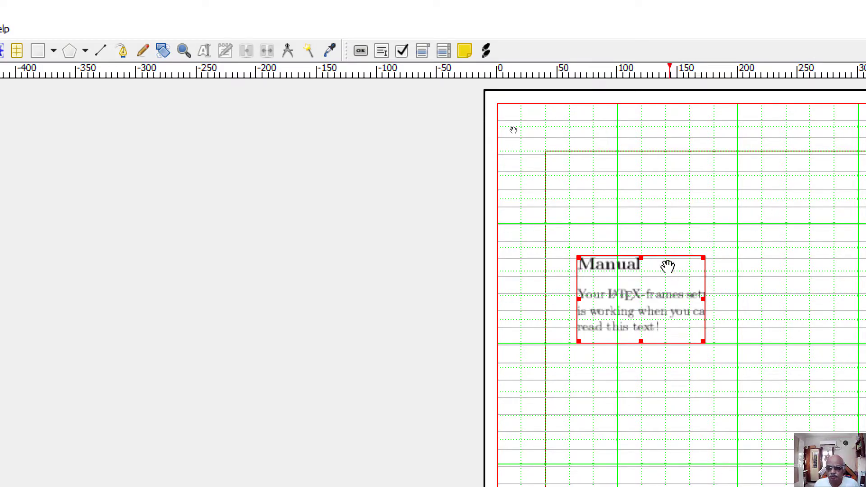
- Inspect the render frame's LaTeX source, including the verbatim formula example, and close the editor without saving changes
{"action": "right_click", "coordinate": [643, 321]}
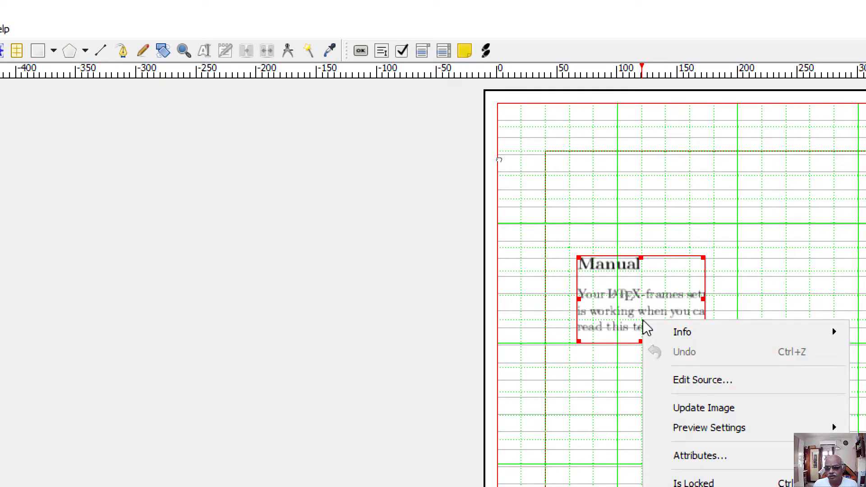
{"action": "left_click", "coordinate": [669, 386]}
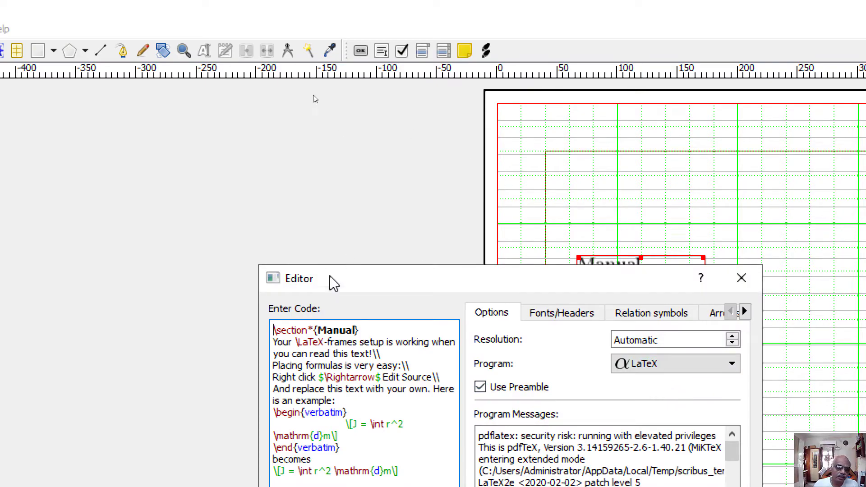
{"action": "left_click_drag", "start_coordinate": [328, 282], "coordinate": [227, 123]}
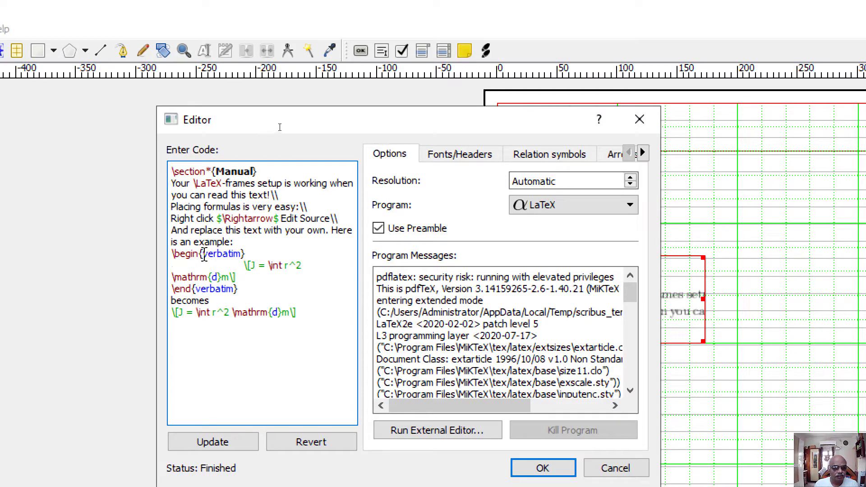
{"action": "left_click_drag", "start_coordinate": [199, 255], "coordinate": [238, 277]}
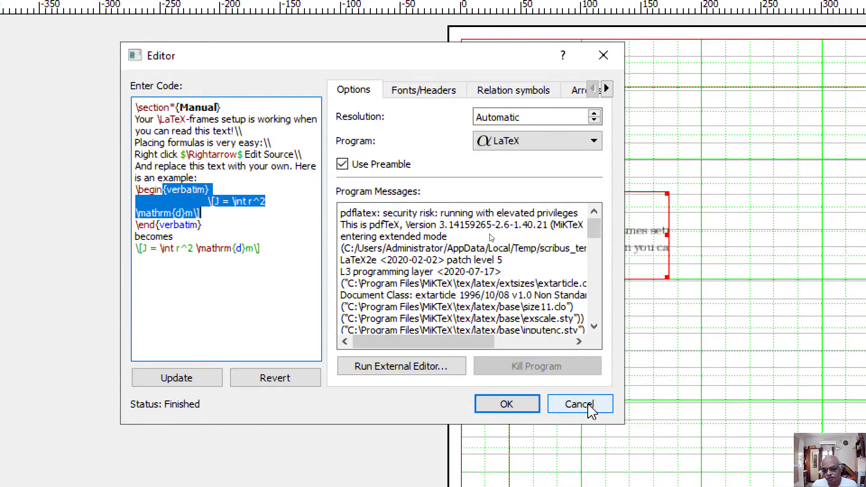
{"action": "left_click", "coordinate": [581, 404]}
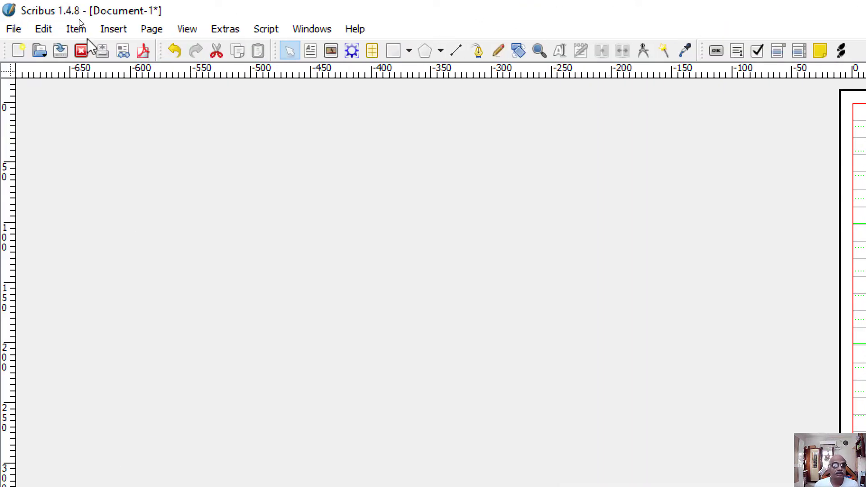
- Look through the shape tool's Default Shapes, Arrows, Flow Chart, Jigsaw and Specials collections without choosing a shape
{"action": "left_click", "coordinate": [408, 52]}
{"action": "mouse_move", "coordinate": [413, 66]}
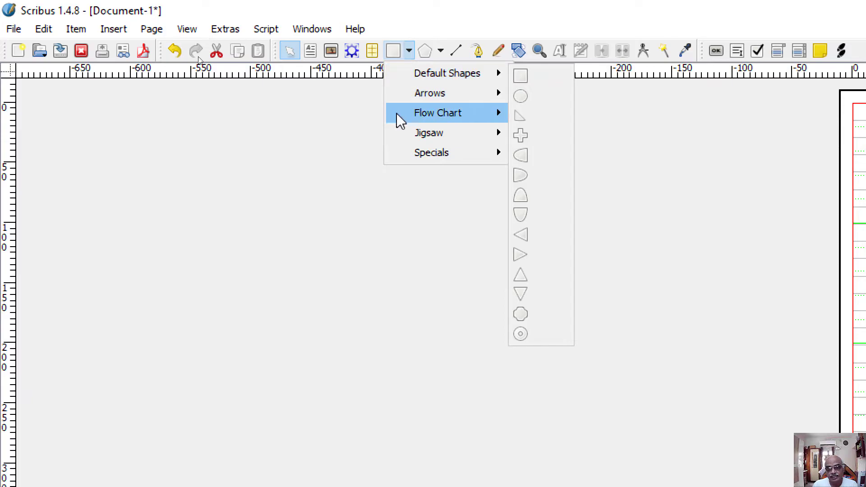
{"action": "mouse_move", "coordinate": [410, 96]}
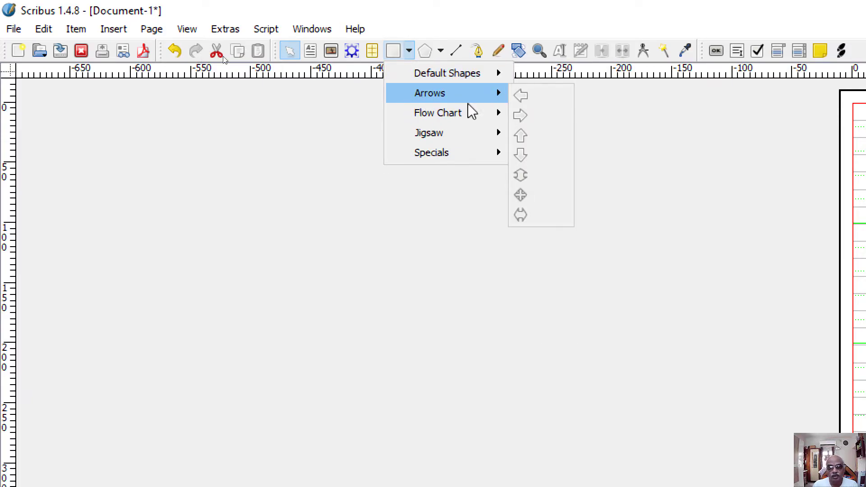
{"action": "mouse_move", "coordinate": [445, 116]}
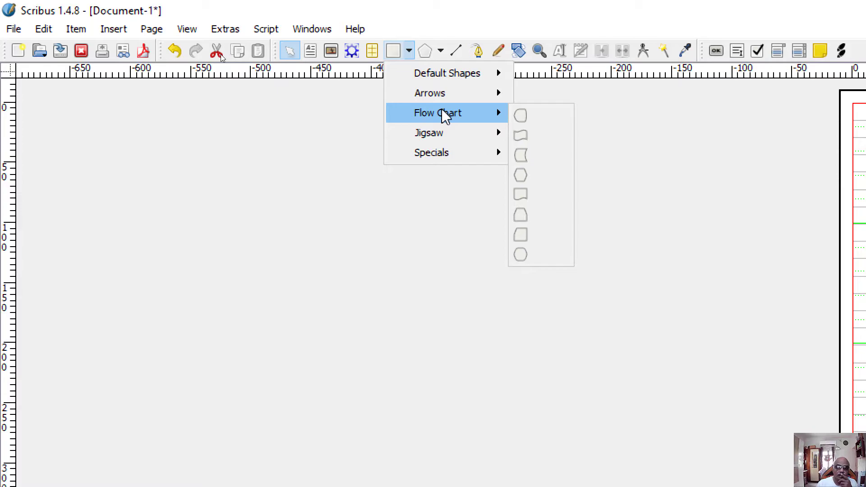
{"action": "mouse_move", "coordinate": [437, 137]}
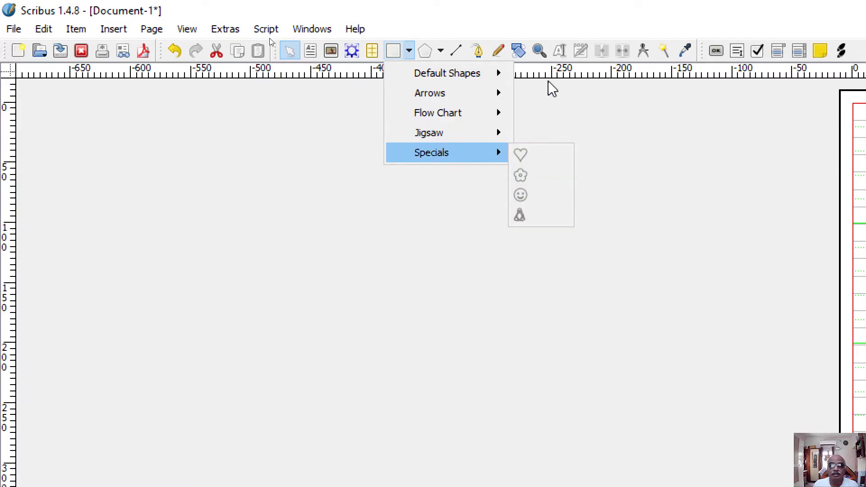
{"action": "left_click", "coordinate": [706, 198]}
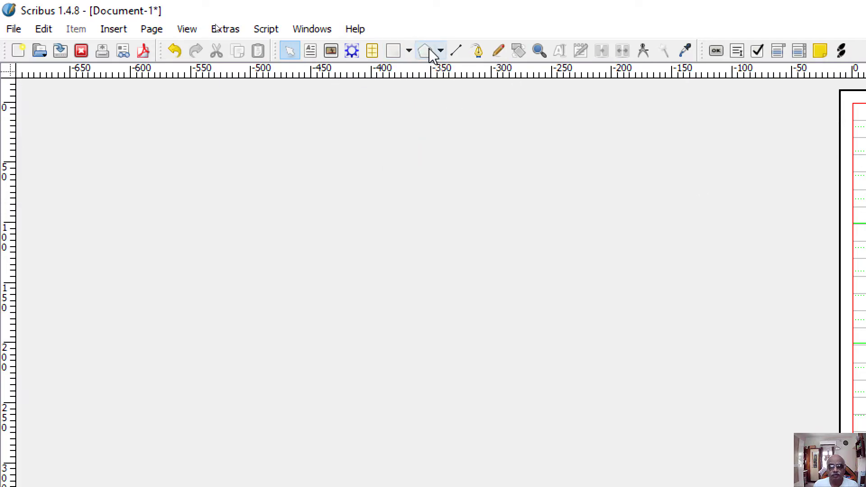
- Draw a slanted straight line about 55 pt long above the render frame
{"action": "left_click", "coordinate": [455, 50]}
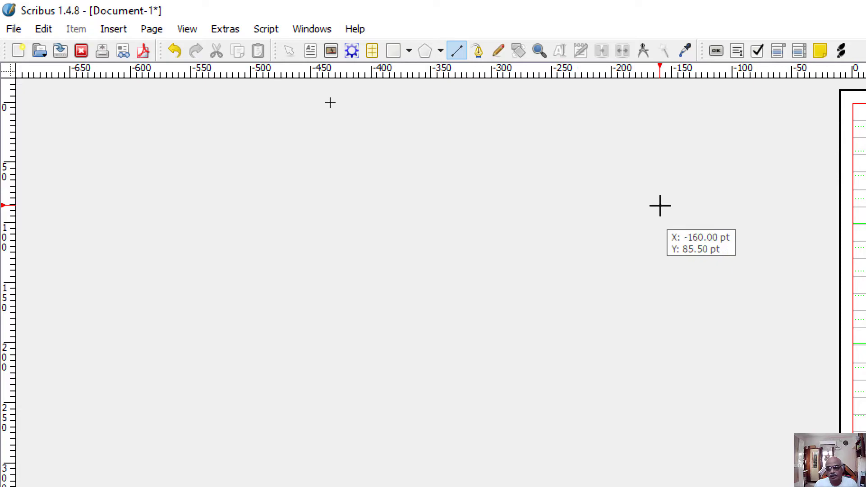
{"action": "left_click_drag", "start_coordinate": [789, 223], "coordinate": [853, 203]}
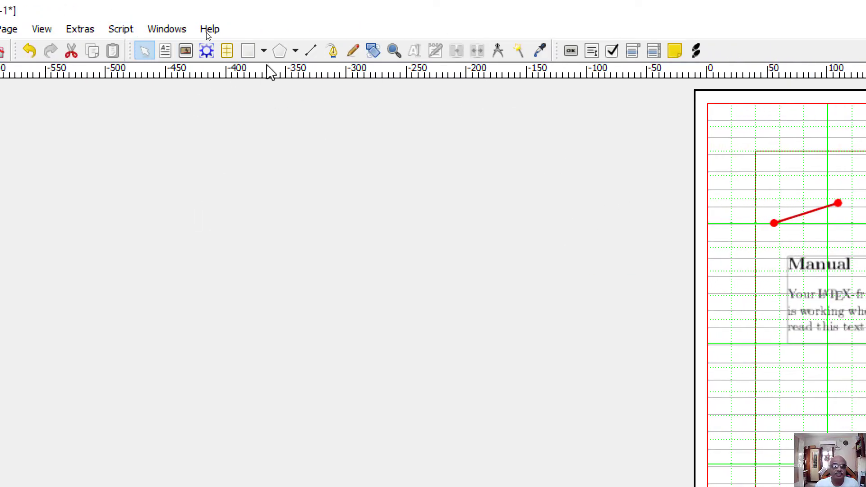
- Draw an open Bezier curve about 90 pt wide below the render frame and deselect it
{"action": "left_click", "coordinate": [333, 51]}
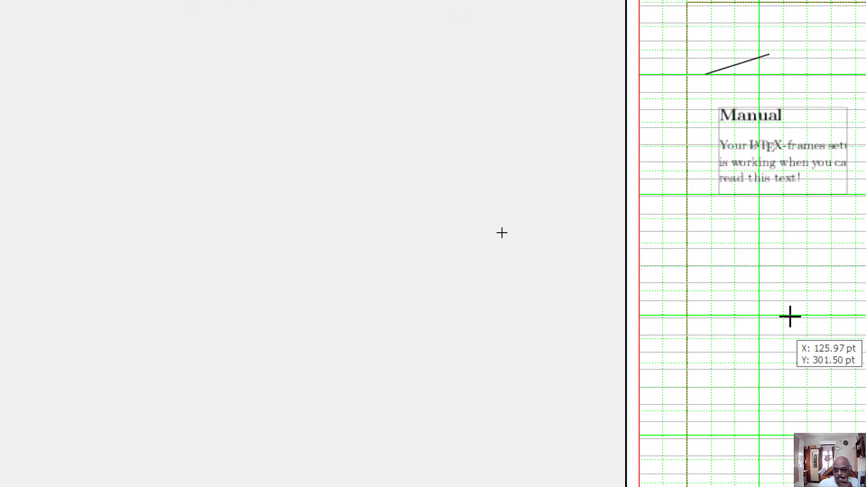
{"action": "left_click", "coordinate": [723, 276]}
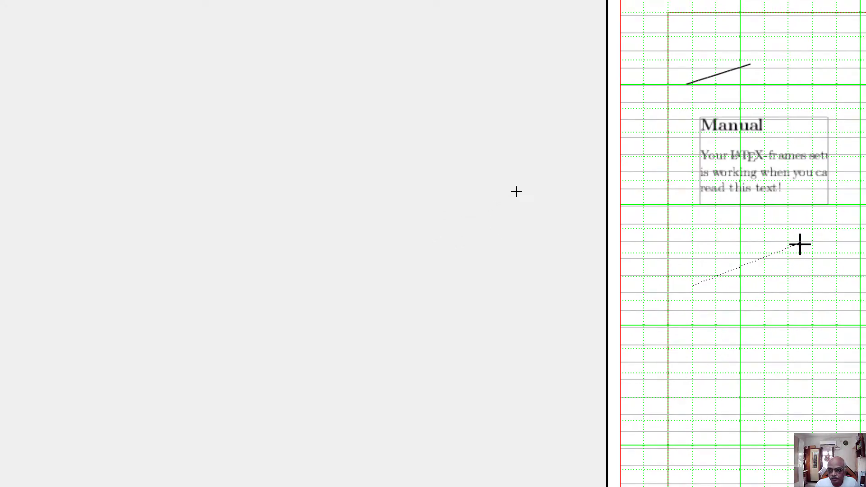
{"action": "left_click_drag", "start_coordinate": [800, 244], "coordinate": [812, 314]}
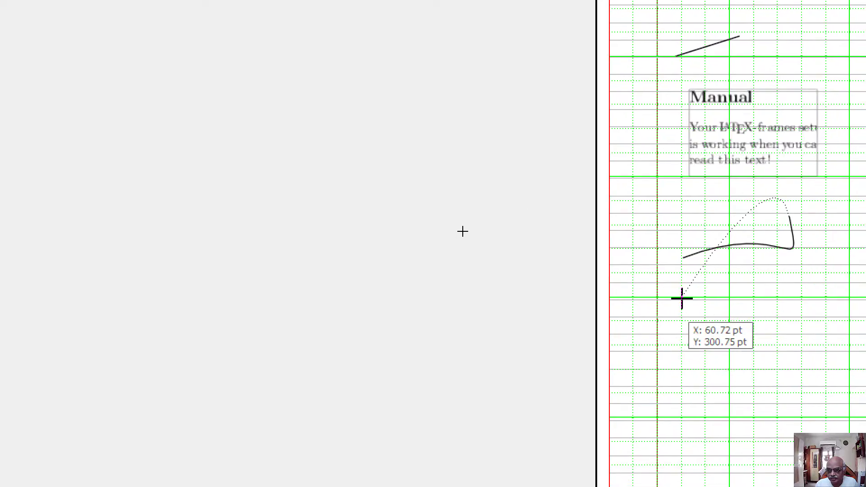
{"action": "right_click", "coordinate": [682, 258]}
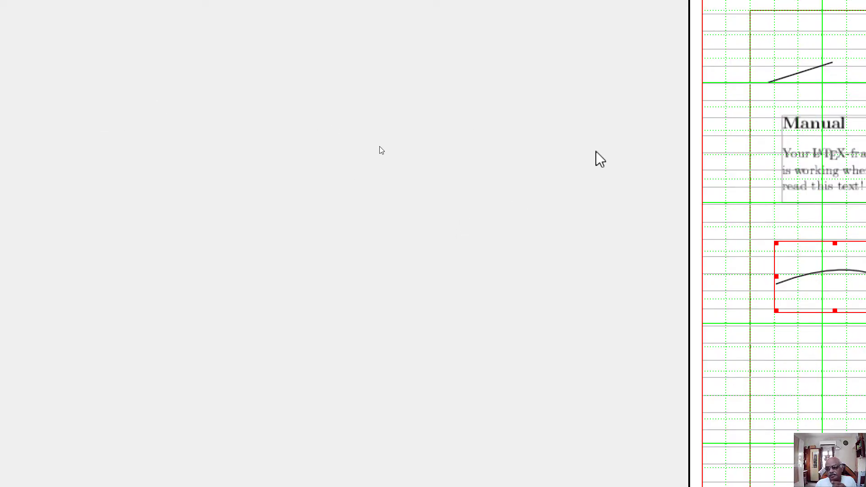
{"action": "left_click", "coordinate": [807, 406]}
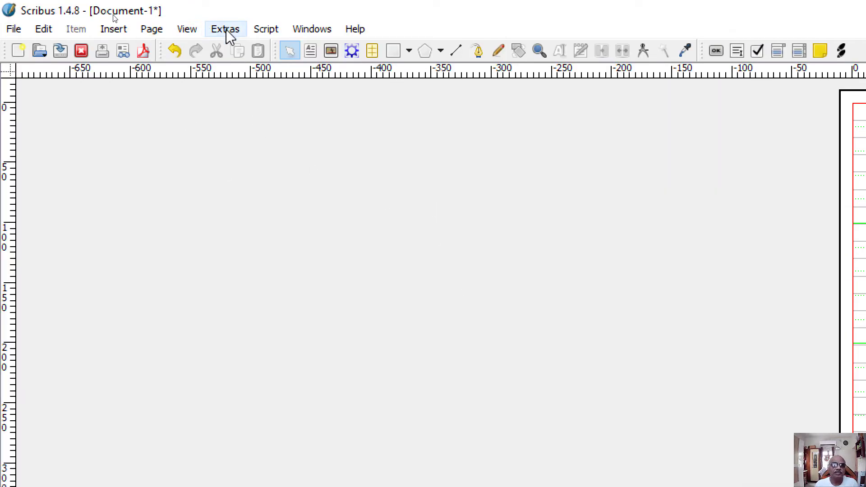
- Draw a rising freehand line about 150 pt wide to the right of the Bezier curve
{"action": "left_click", "coordinate": [493, 52]}
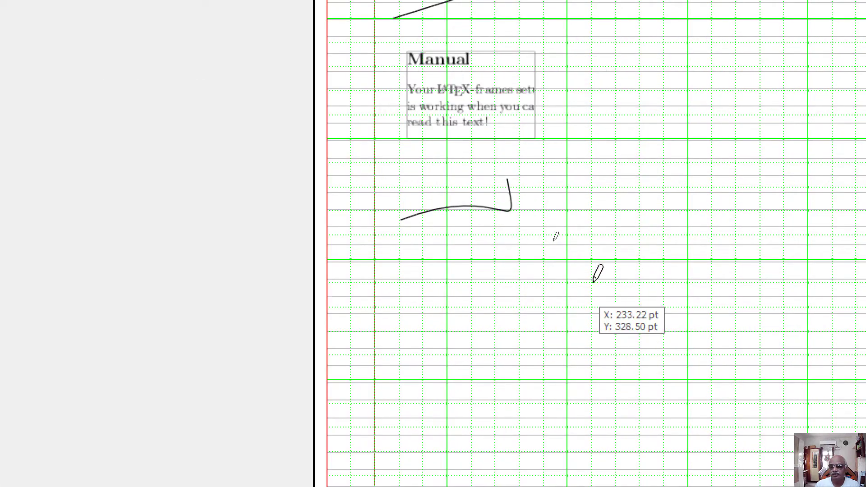
{"action": "mouse_move", "coordinate": [593, 282]}
{"action": "left_mouse_down"}
{"action": "mouse_move", "coordinate": [747, 155]}
{"action": "mouse_move", "coordinate": [767, 153]}
{"action": "left_mouse_up"}
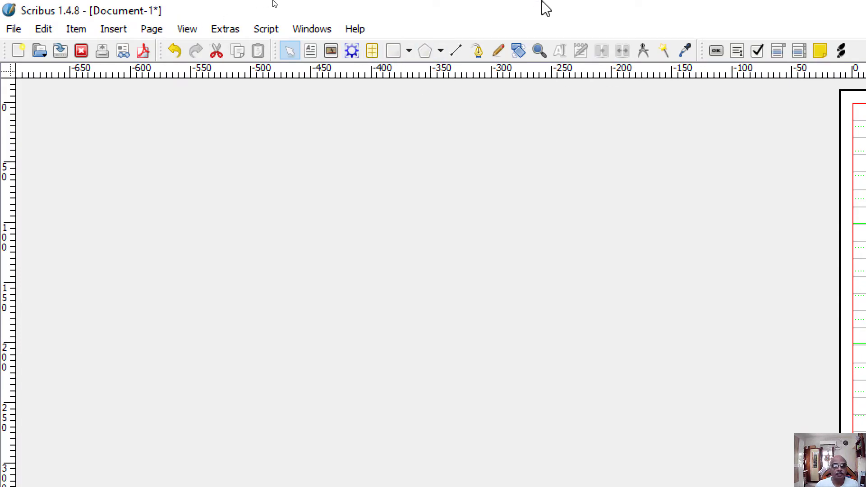
- Rotate the freehand line twice with the Rotate Item tool
{"action": "left_click", "coordinate": [519, 51]}
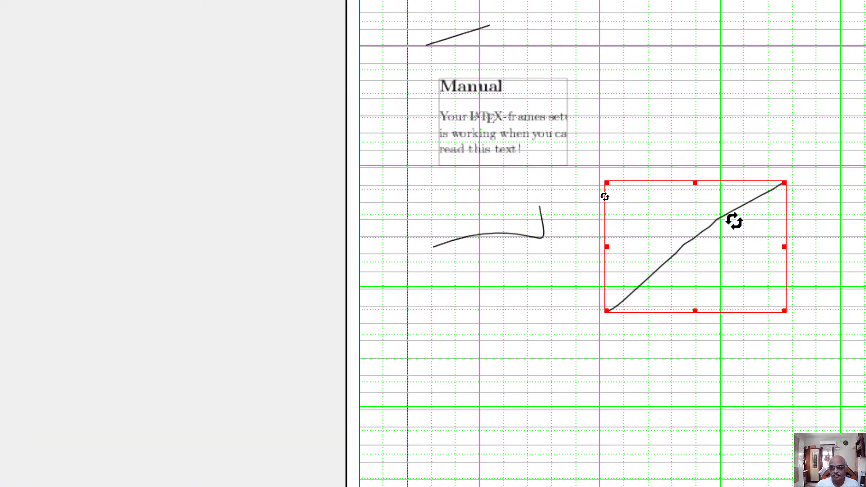
{"action": "mouse_move", "coordinate": [657, 214]}
{"action": "left_mouse_down"}
{"action": "mouse_move", "coordinate": [648, 236]}
{"action": "mouse_move", "coordinate": [678, 284]}
{"action": "left_mouse_up"}
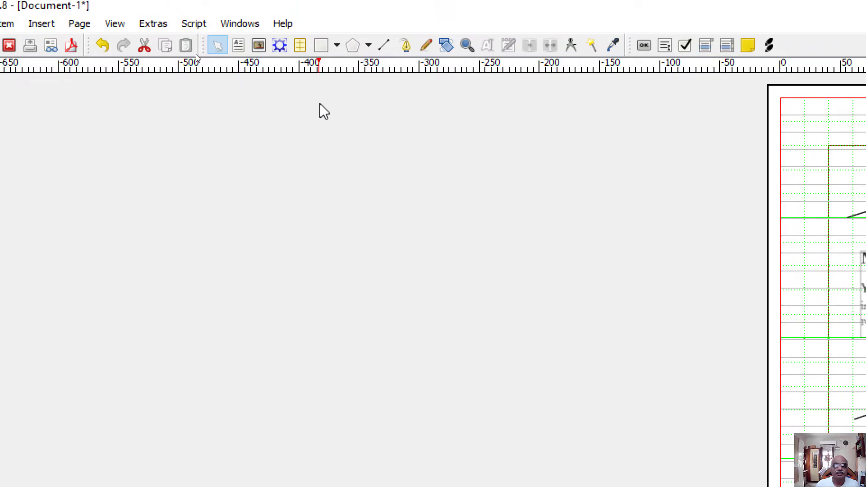
{"action": "left_click", "coordinate": [443, 43]}
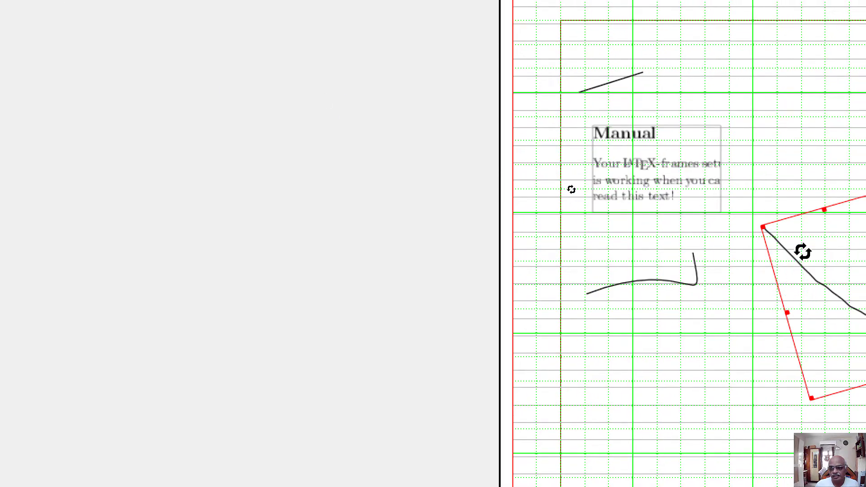
{"action": "left_click_drag", "start_coordinate": [800, 236], "coordinate": [761, 337]}
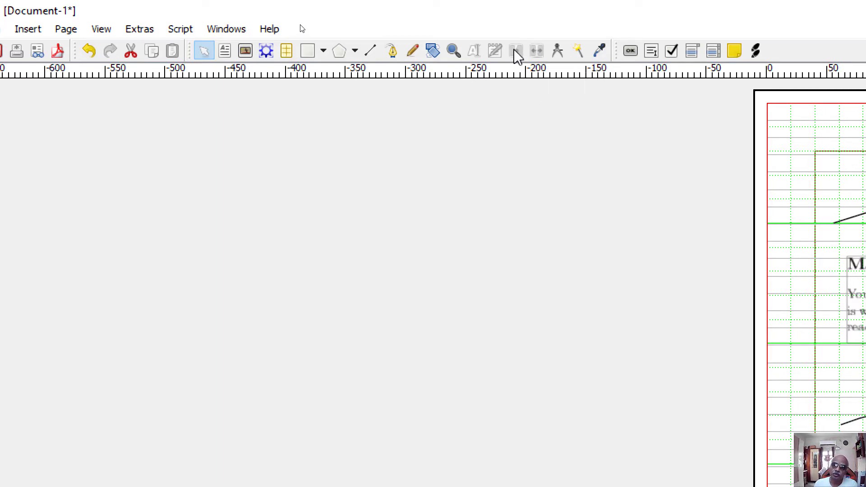
- Measure the width of the Manual heading and the length of the slanted straight line with the Measurements tool
{"action": "left_click", "coordinate": [558, 55]}
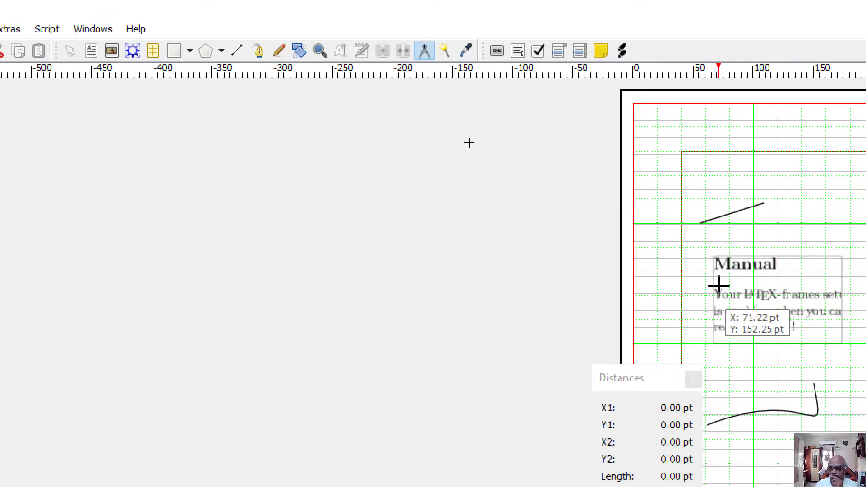
{"action": "left_click_drag", "start_coordinate": [714, 264], "coordinate": [774, 267]}
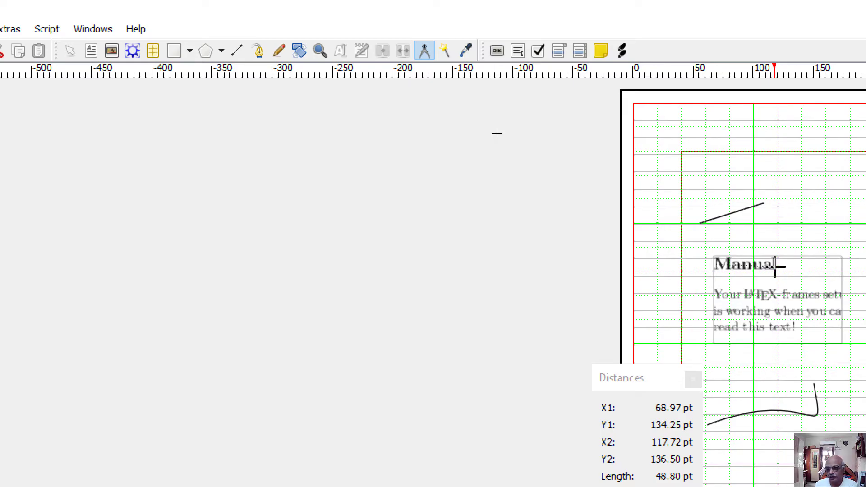
{"action": "left_click", "coordinate": [699, 225]}
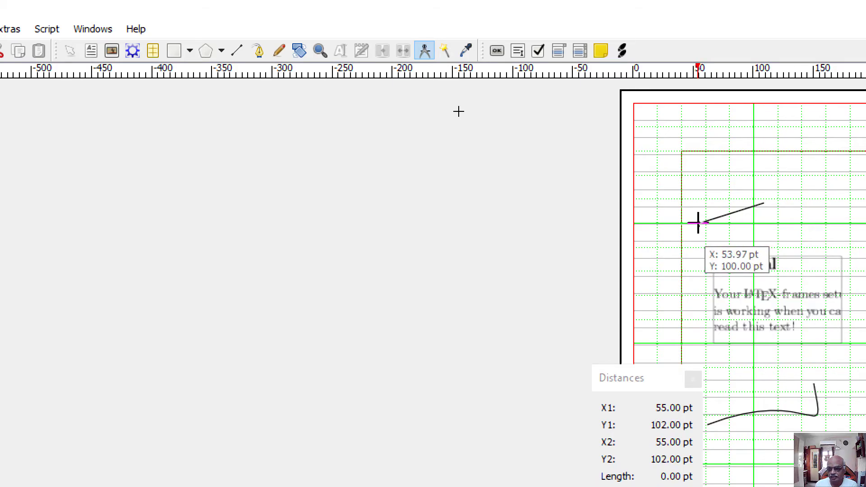
{"action": "left_click_drag", "start_coordinate": [698, 224], "coordinate": [766, 202]}
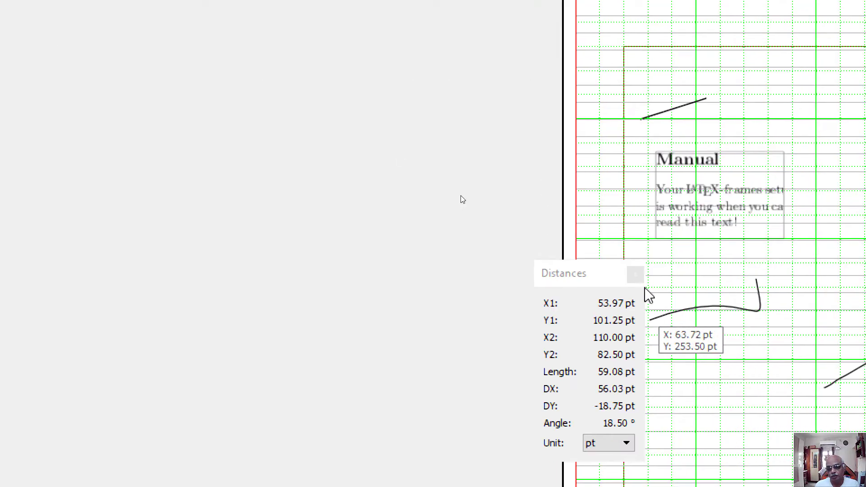
{"action": "left_click", "coordinate": [741, 379]}
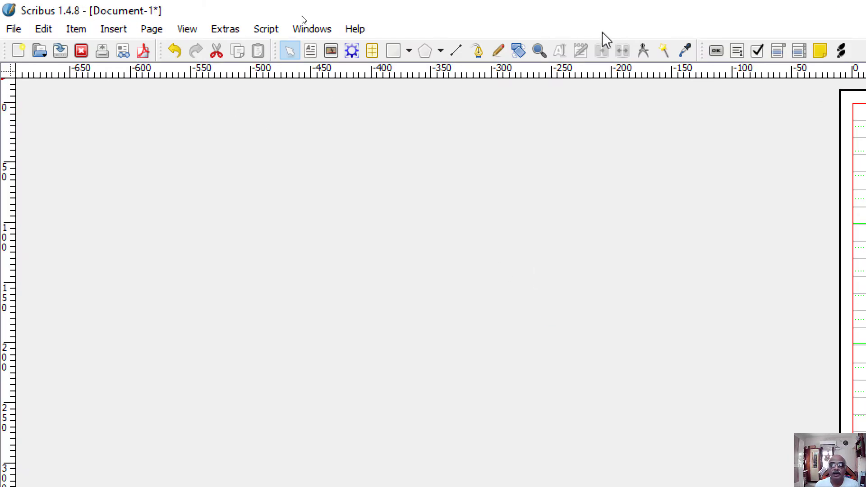
- Try the Copy Item Properties tool with the Bezier curve as the source object
{"action": "left_click", "coordinate": [665, 55]}
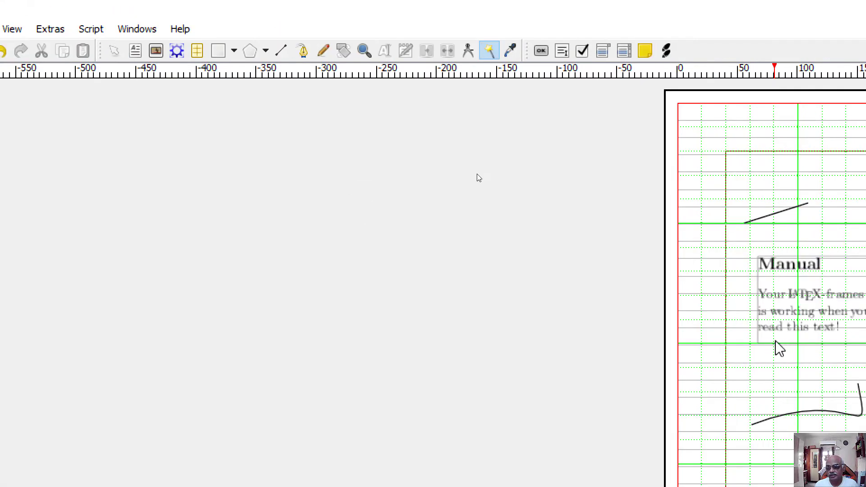
{"action": "left_click", "coordinate": [650, 407]}
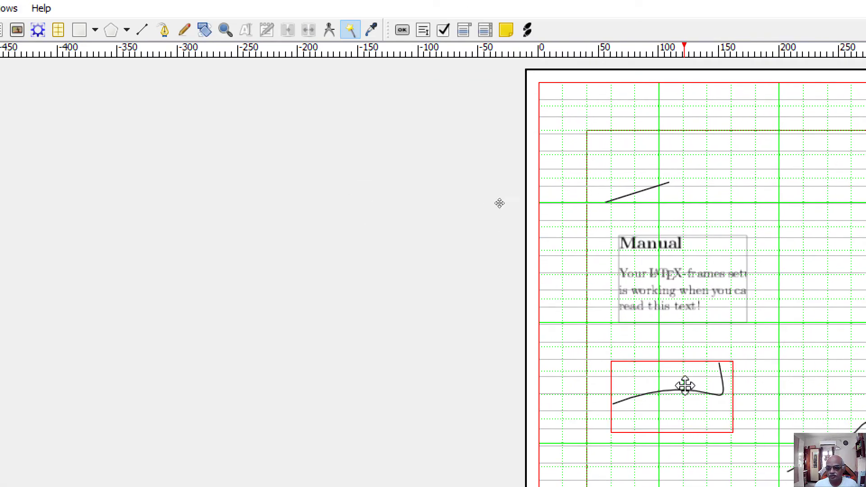
{"action": "left_click", "coordinate": [690, 133]}
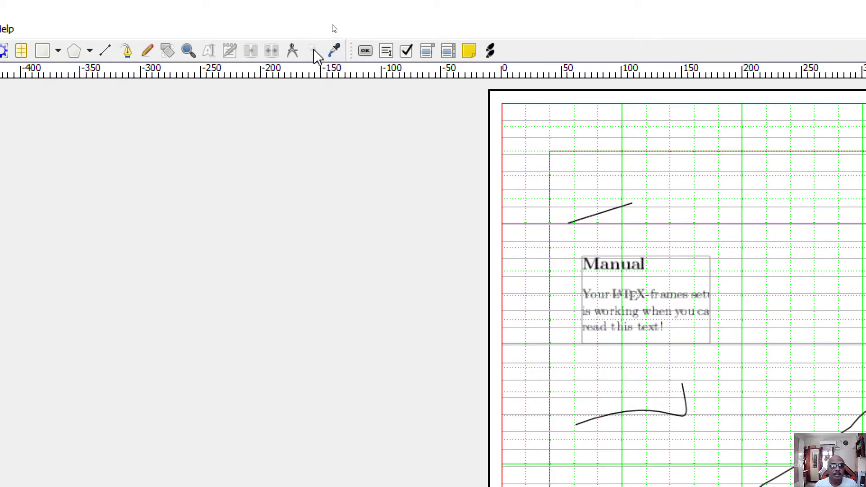
{"action": "left_click", "coordinate": [579, 270]}
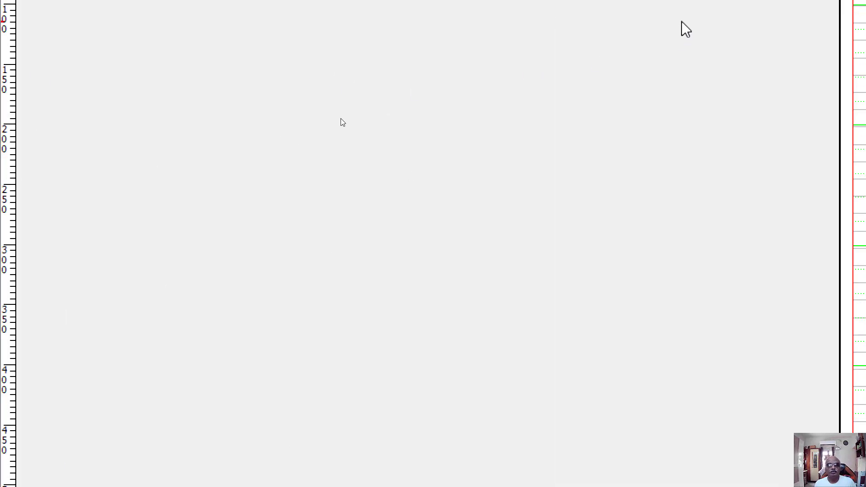
- Draw an image frame about 150 pt wide to the right of the straight line and load aquaphone.jpg into it
{"action": "left_click", "coordinate": [332, 50]}
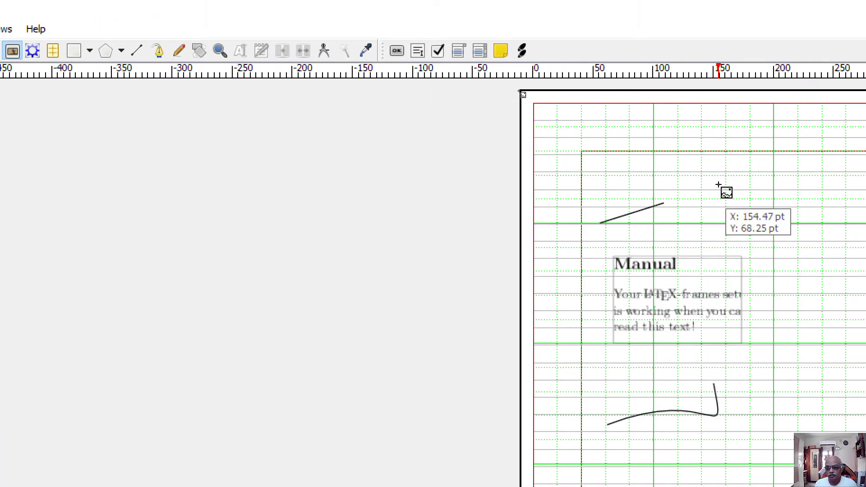
{"action": "left_click_drag", "start_coordinate": [718, 185], "coordinate": [865, 251]}
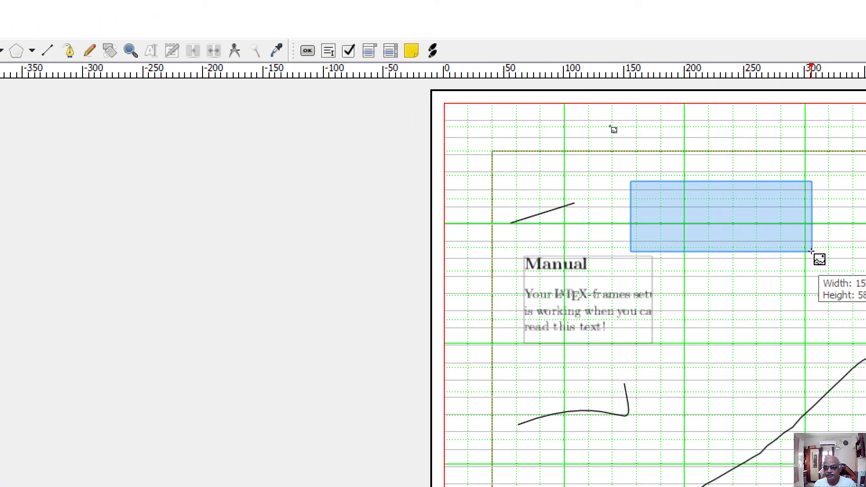
{"action": "left_click_drag", "start_coordinate": [811, 251], "coordinate": [813, 251]}
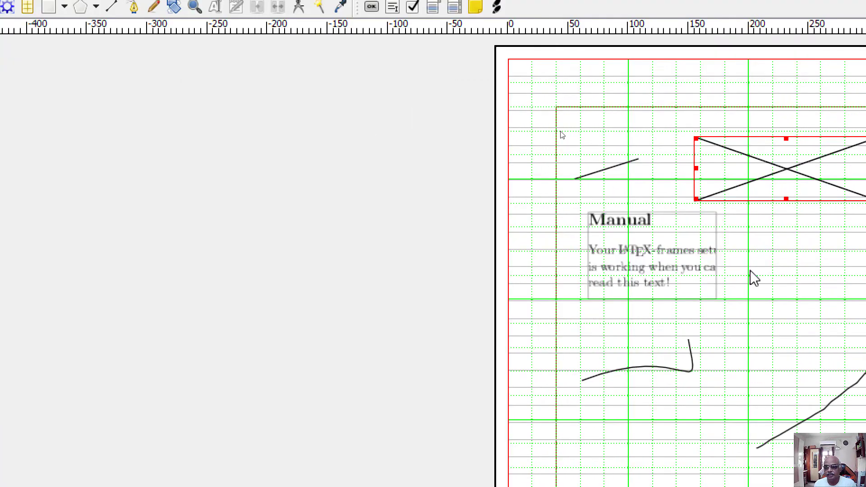
{"action": "double_click", "coordinate": [700, 208]}
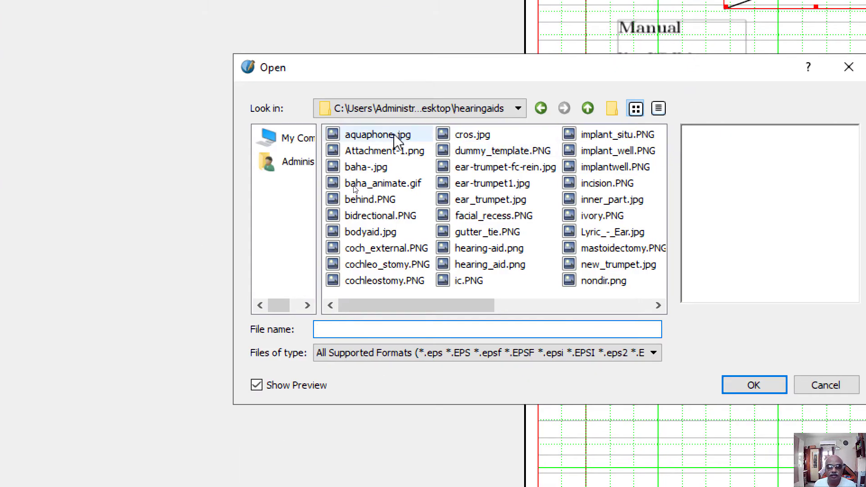
{"action": "left_click", "coordinate": [388, 138]}
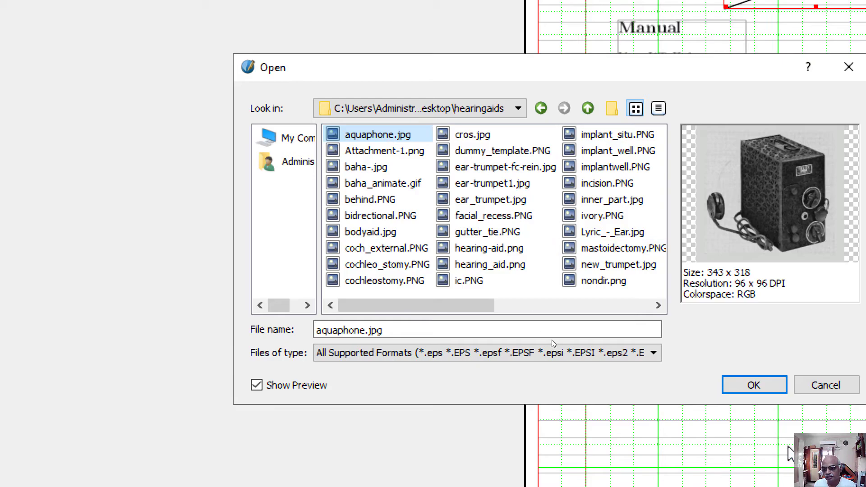
{"action": "left_click", "coordinate": [773, 387]}
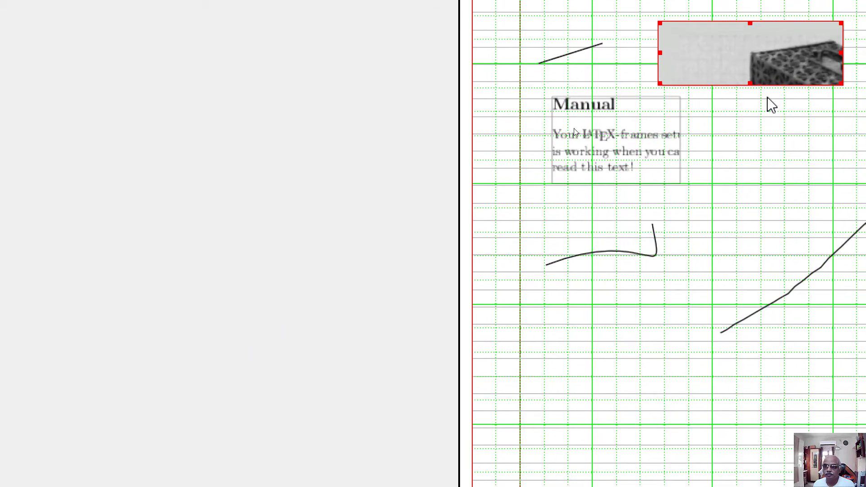
- Scale the aquaphone image to its frame and narrow the frame to the picture's width, about 59 pt
{"action": "right_click", "coordinate": [782, 73]}
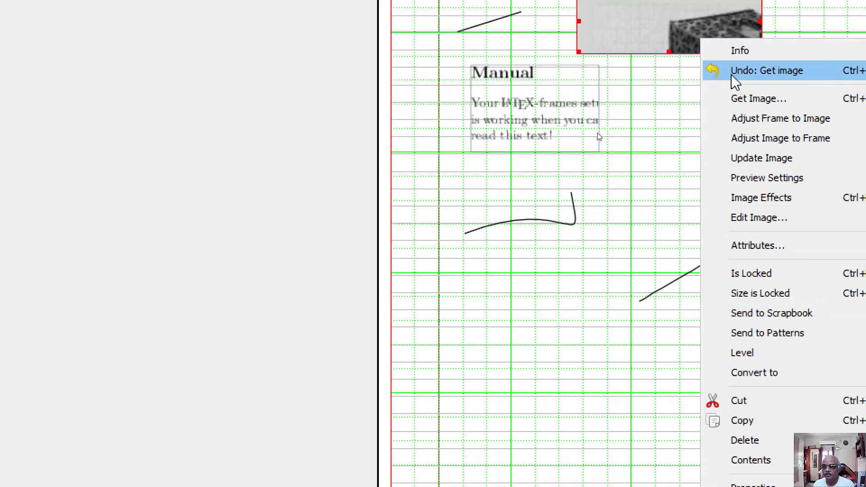
{"action": "left_click", "coordinate": [763, 137]}
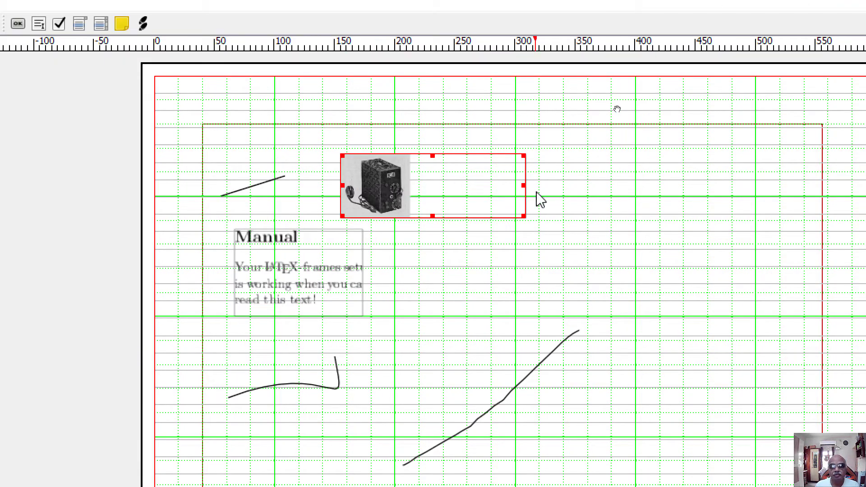
{"action": "left_click_drag", "start_coordinate": [526, 186], "coordinate": [412, 186]}
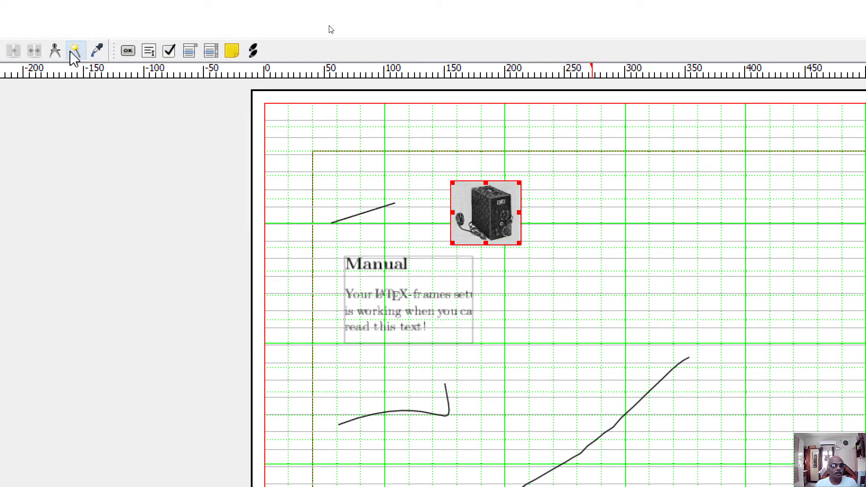
- Apply the Eye Dropper to the aquaphone picture to set its fill colour, view the image info and deselect the frame
{"action": "left_click", "coordinate": [97, 50]}
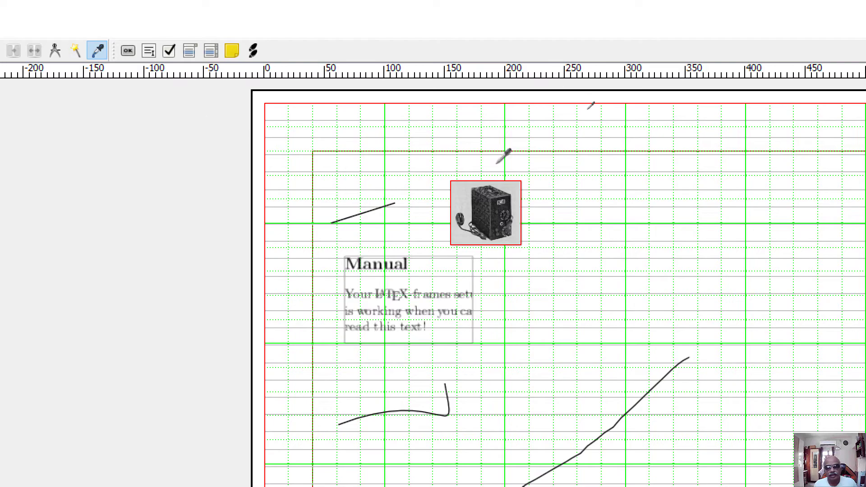
{"action": "left_click", "coordinate": [493, 208]}
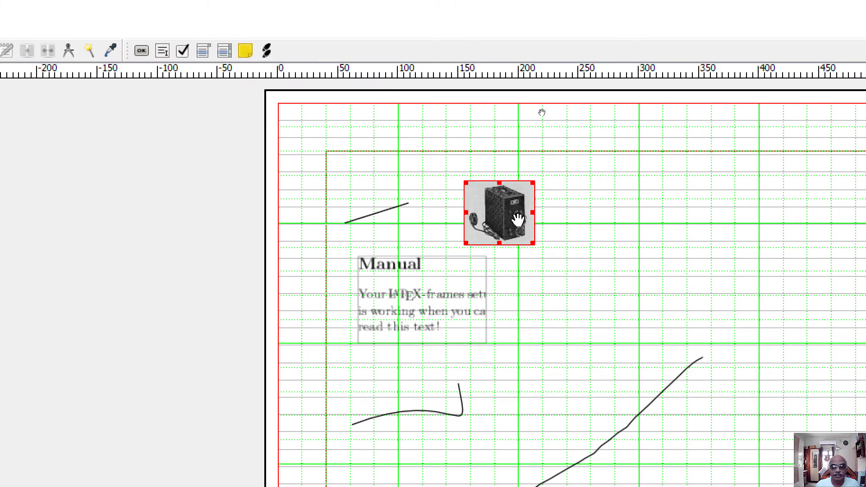
{"action": "right_click", "coordinate": [502, 200]}
{"action": "mouse_move", "coordinate": [510, 211]}
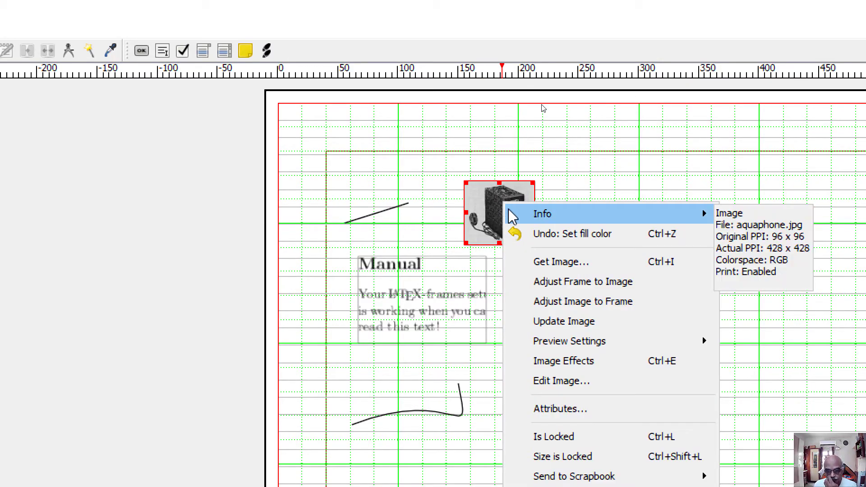
{"action": "left_click", "coordinate": [604, 145]}
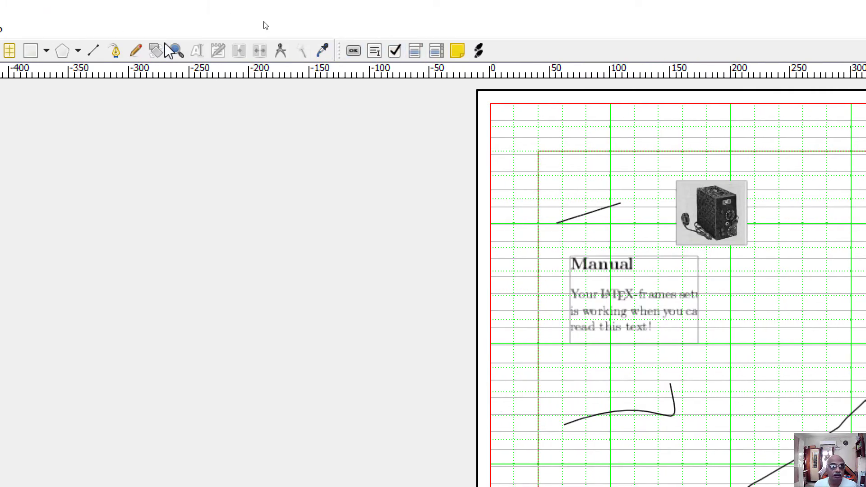
- Draw an image frame about 144 by 101 pt to the right of the freehand line and load implant_situ.PNG into it
{"action": "left_click", "coordinate": [227, 51]}
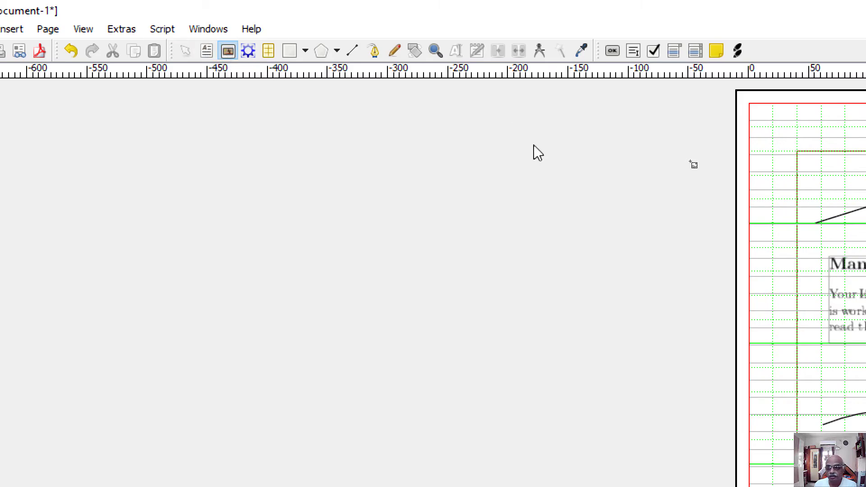
{"action": "left_click_drag", "start_coordinate": [647, 279], "coordinate": [820, 398]}
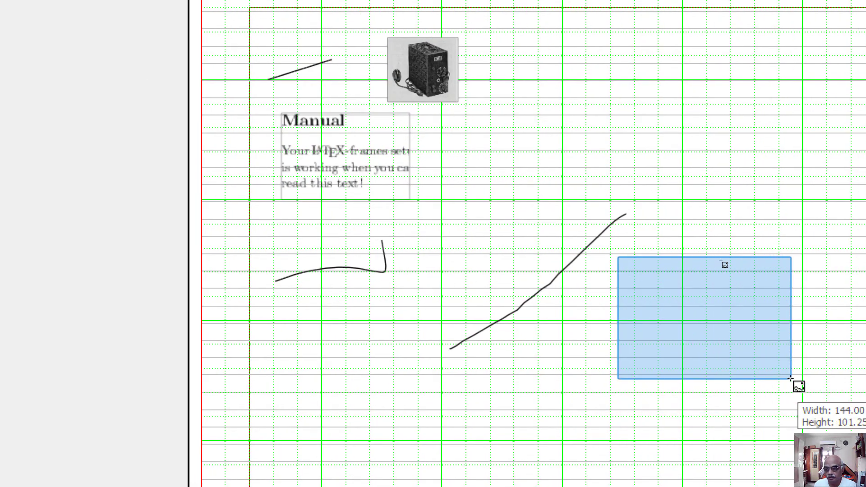
{"action": "double_click", "coordinate": [703, 325]}
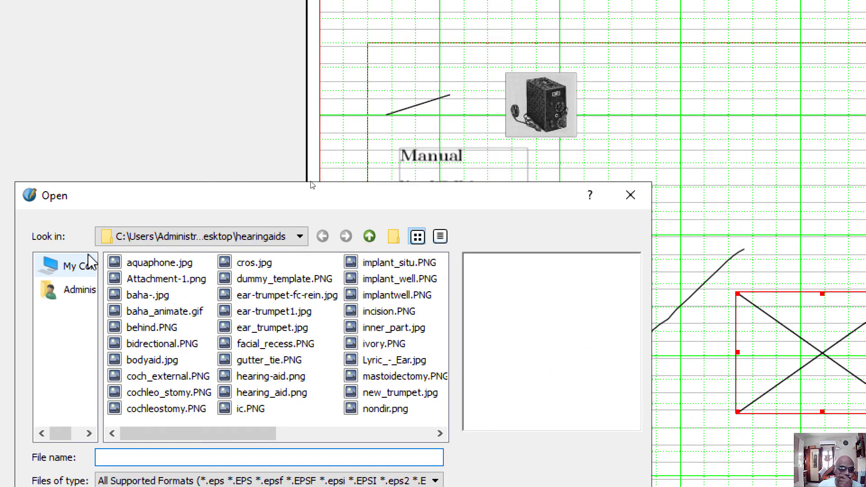
{"action": "left_click", "coordinate": [399, 263]}
{"action": "scroll", "coordinate": [402, 270], "scroll_direction": "down", "scroll_amount": 1}
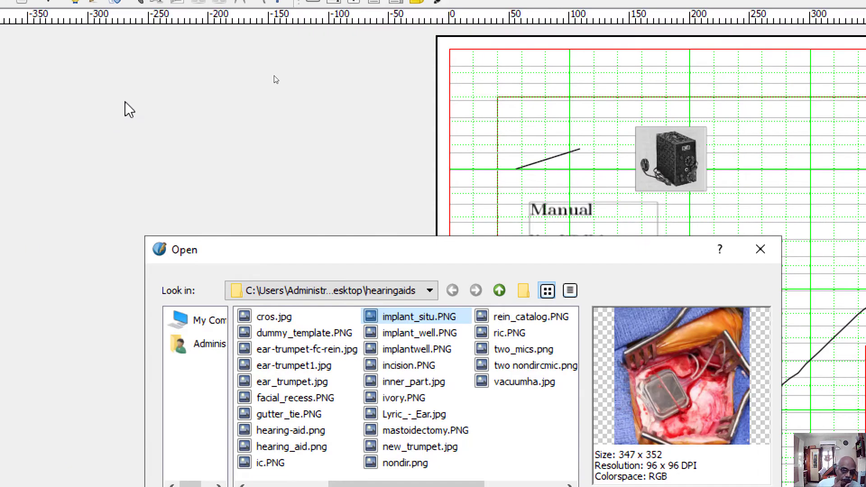
{"action": "left_click_drag", "start_coordinate": [146, 205], "coordinate": [150, 157]}
{"action": "left_click_drag", "start_coordinate": [288, 214], "coordinate": [289, 95]}
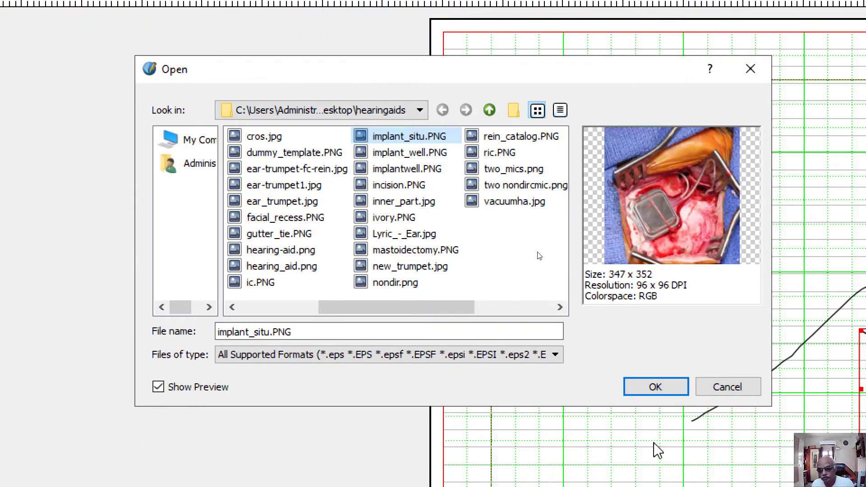
{"action": "left_click", "coordinate": [672, 382]}
- Move the implant image frame to just below the Manual render frame and scale its image to the frame
{"action": "left_click_drag", "start_coordinate": [827, 391], "coordinate": [513, 314]}
{"action": "right_click", "coordinate": [564, 334]}
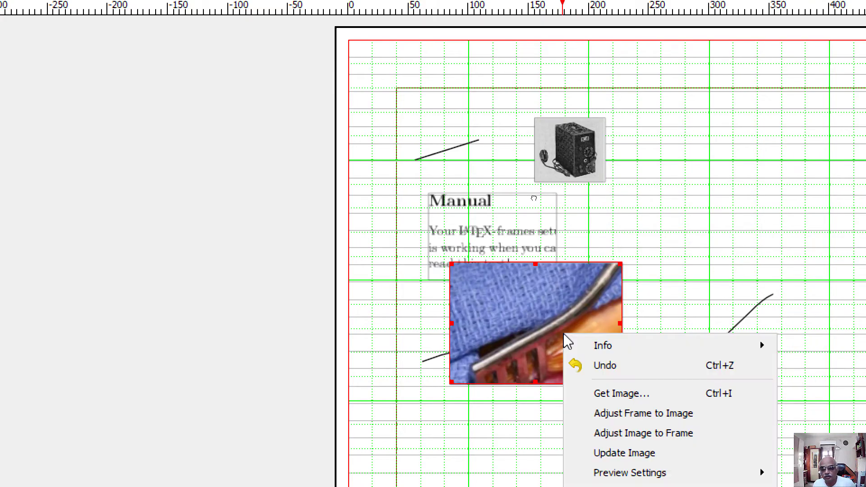
{"action": "left_click", "coordinate": [605, 433]}
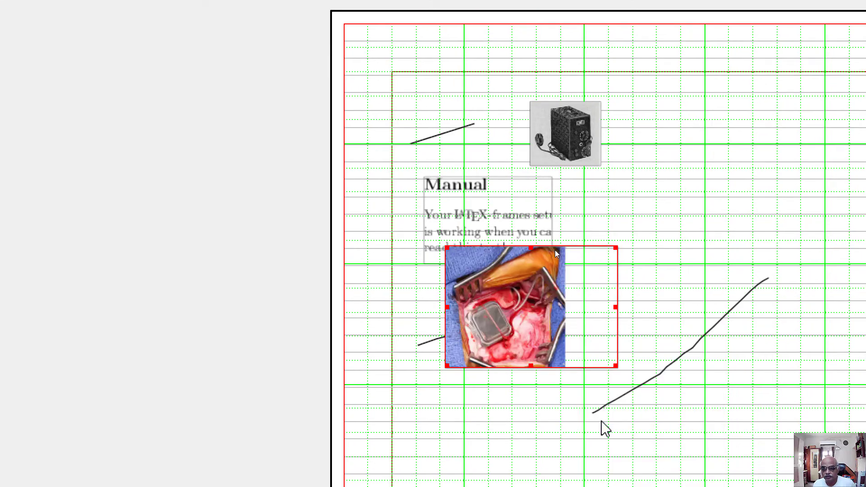
{"action": "left_click_drag", "start_coordinate": [623, 308], "coordinate": [558, 301]}
- Move the freehand line up and to the right, and place the implant image frame to the right of the Manual frame
{"action": "left_click_drag", "start_coordinate": [662, 306], "coordinate": [814, 199]}
{"action": "left_click", "coordinate": [433, 319]}
{"action": "left_click_drag", "start_coordinate": [436, 342], "coordinate": [638, 243]}
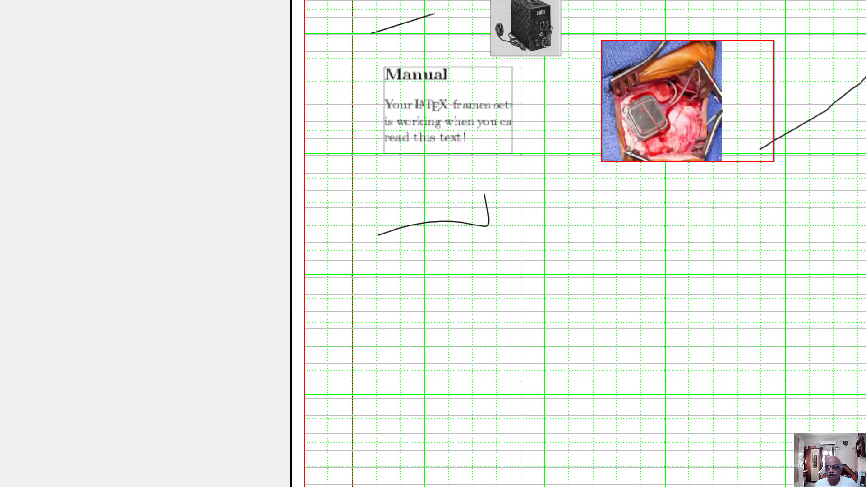
- Sample a colour from the implant picture with the Eye Dropper
{"action": "left_click", "coordinate": [683, 125]}
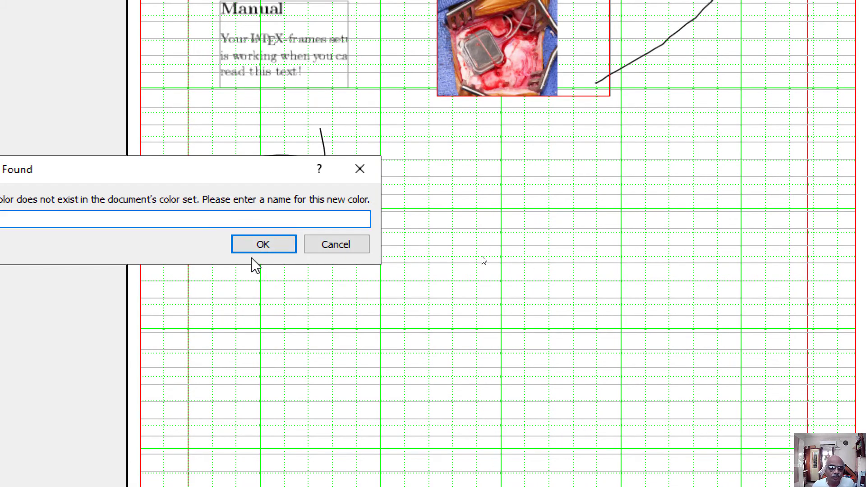
{"action": "left_click", "coordinate": [256, 246]}
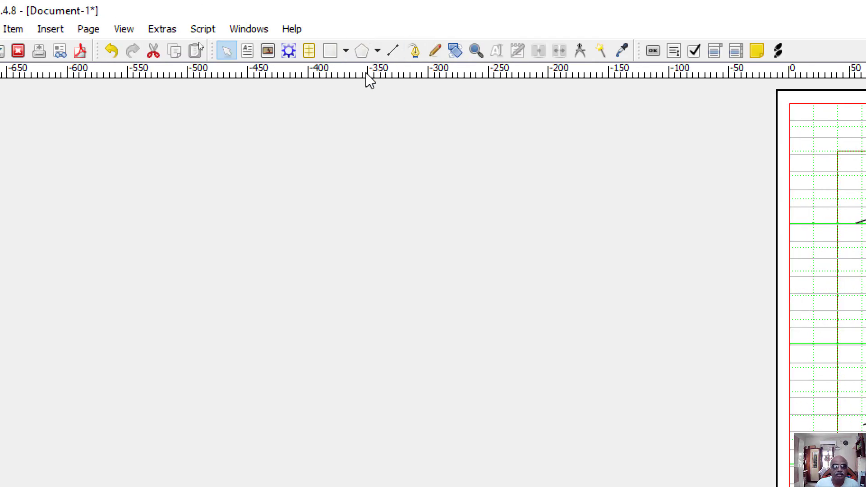
- Draw a PDF push button below and to the left of the Manual frame, and review the action types in its field properties
{"action": "left_click", "coordinate": [653, 53]}
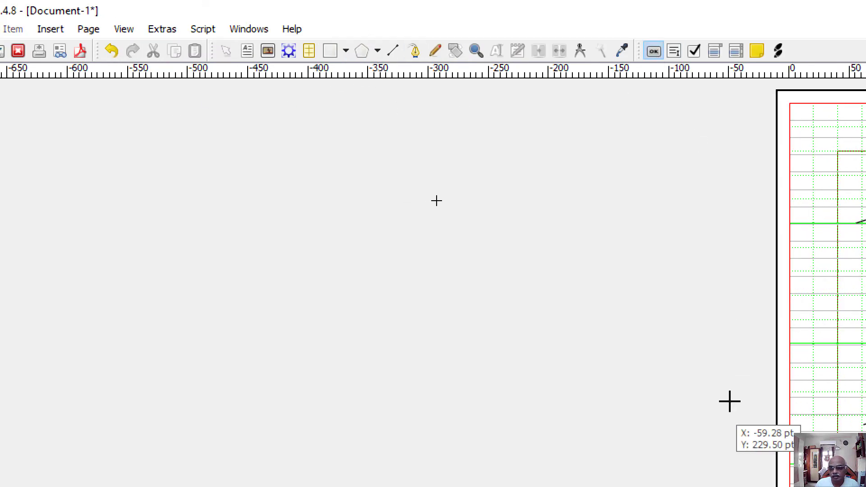
{"action": "mouse_move", "coordinate": [817, 377]}
{"action": "left_mouse_down"}
{"action": "mouse_move", "coordinate": [825, 403]}
{"action": "mouse_move", "coordinate": [865, 397]}
{"action": "left_mouse_up"}
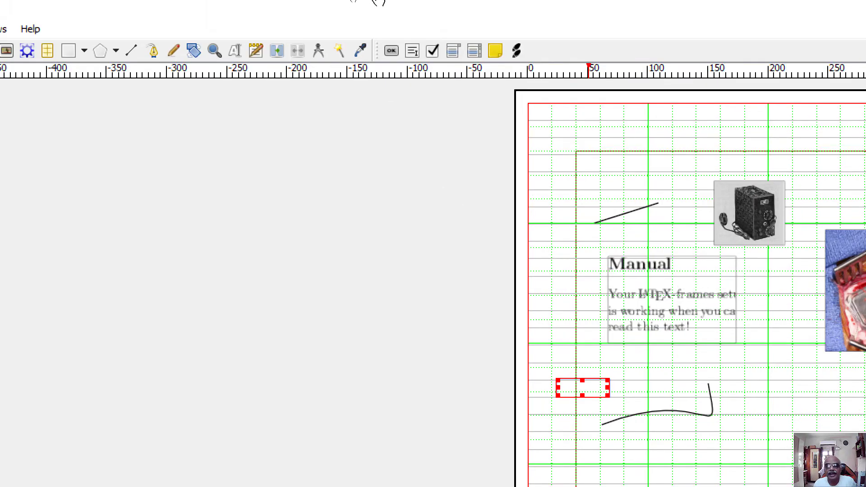
{"action": "double_click", "coordinate": [580, 361]}
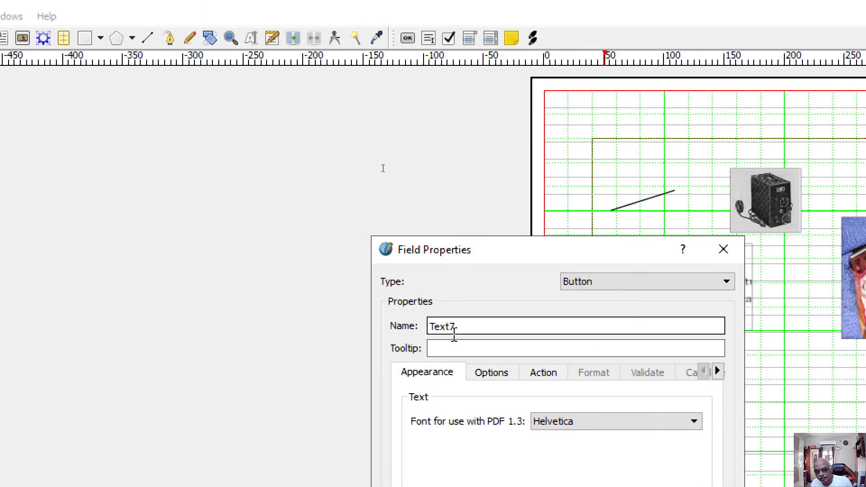
{"action": "left_click", "coordinate": [511, 375]}
{"action": "left_click", "coordinate": [537, 373]}
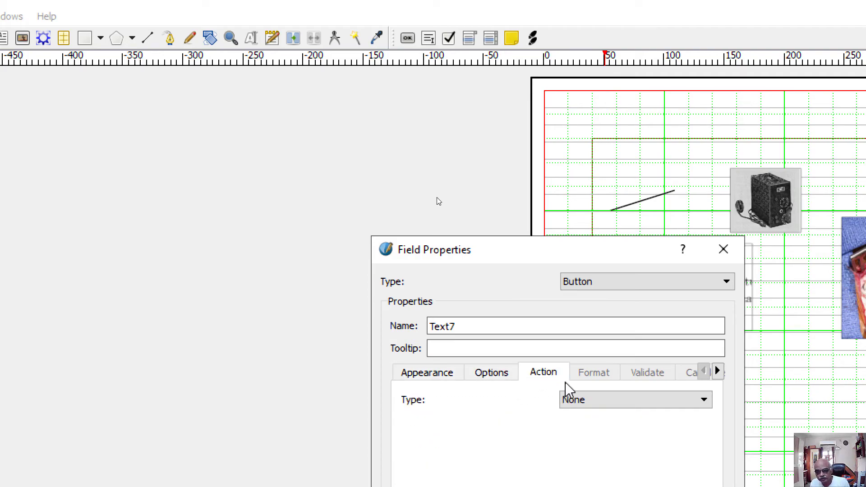
{"action": "left_click", "coordinate": [576, 401]}
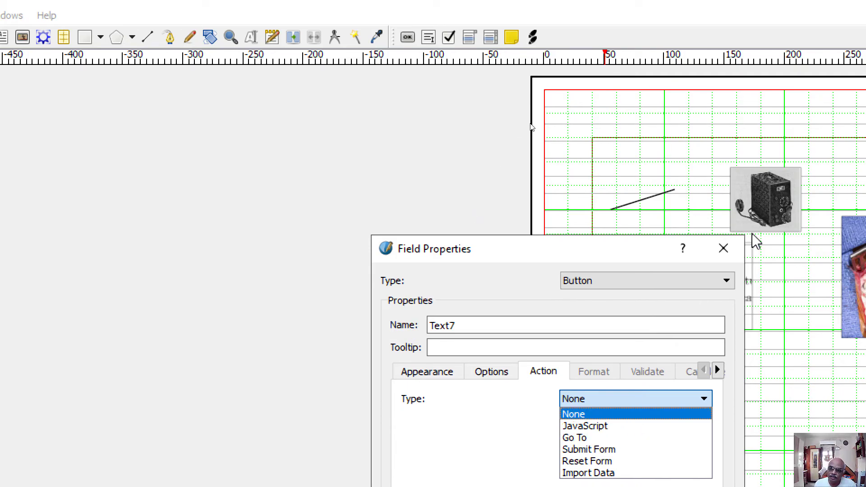
{"action": "left_click", "coordinate": [727, 257]}
{"action": "left_click", "coordinate": [723, 249]}
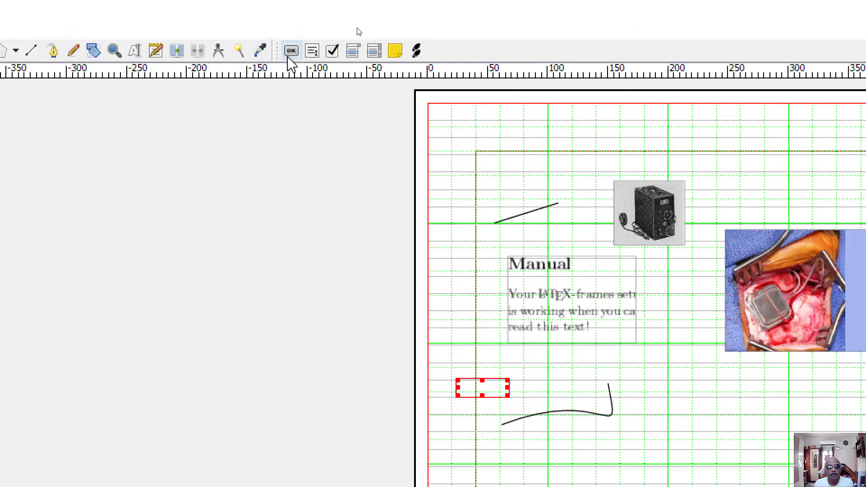
- Draw a PDF text field about 139 by 54 pt below the implant image, and view its field properties
{"action": "left_click", "coordinate": [313, 51]}
{"action": "left_click_drag", "start_coordinate": [681, 415], "coordinate": [849, 480]}
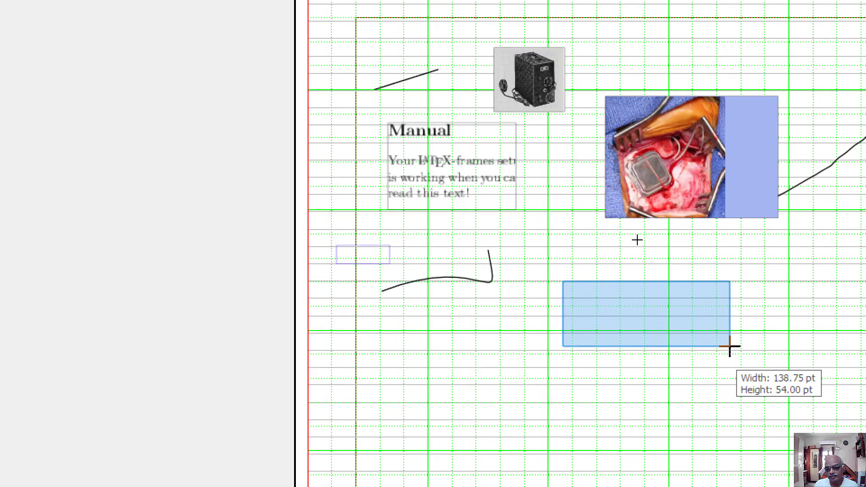
{"action": "left_click_drag", "start_coordinate": [729, 346], "coordinate": [729, 345]}
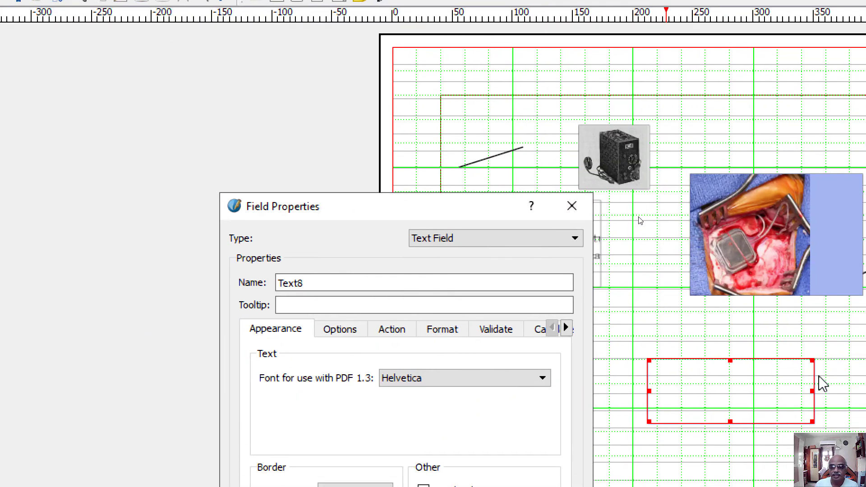
{"action": "left_click", "coordinate": [571, 206]}
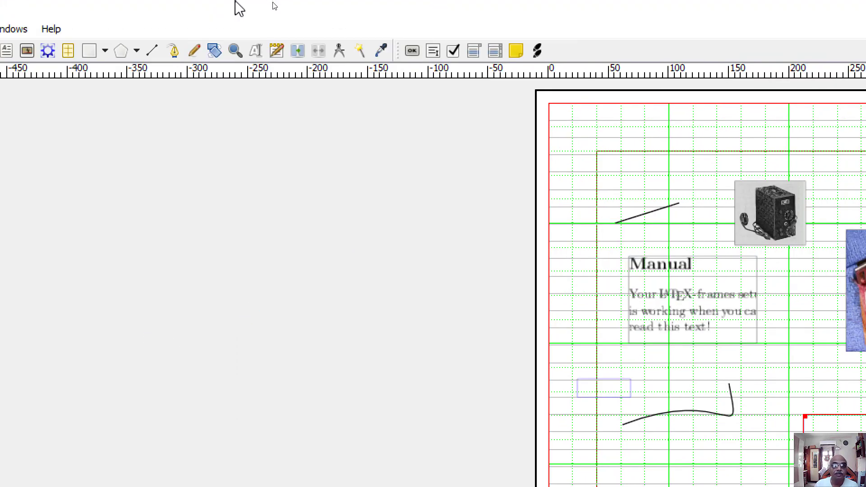
{"action": "left_click", "coordinate": [452, 51]}
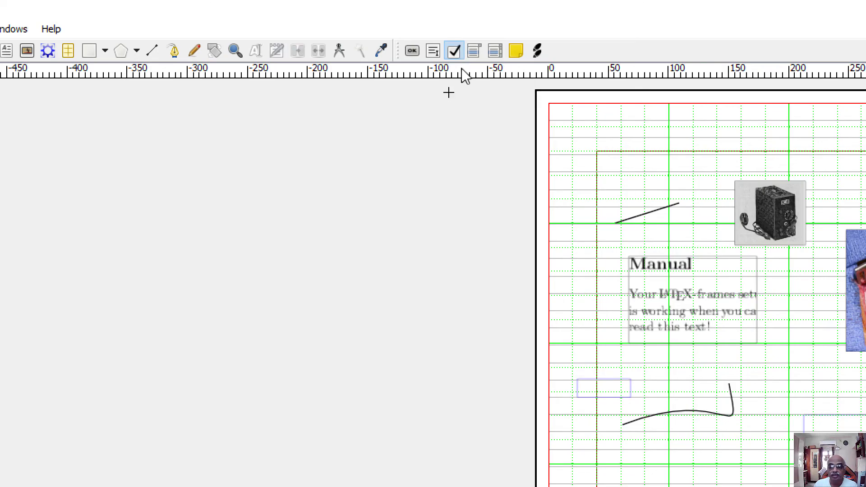
{"action": "left_click", "coordinate": [568, 120]}
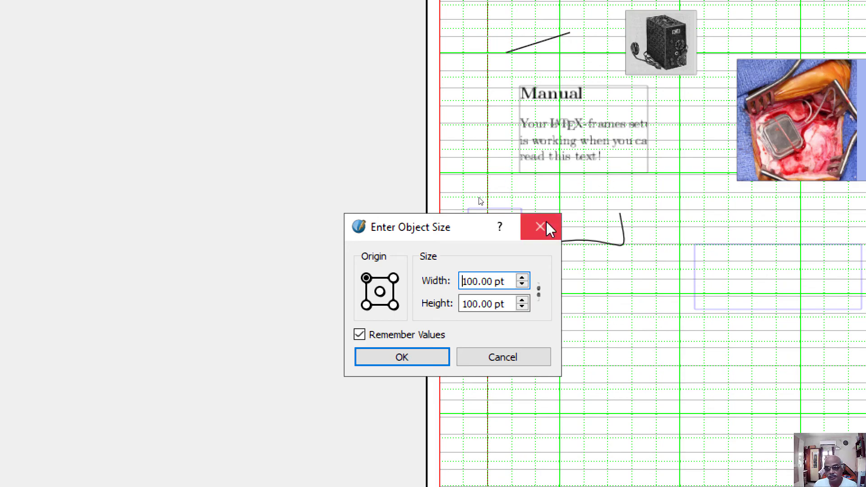
{"action": "left_click", "coordinate": [650, 397]}
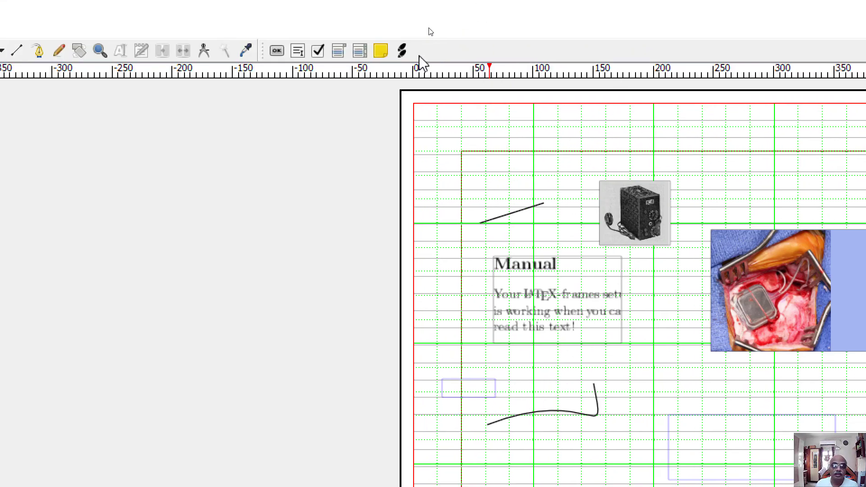
- Draw a small PDF check box over the upper end of the straight line, beside the camera image
{"action": "left_click", "coordinate": [317, 51]}
{"action": "left_click_drag", "start_coordinate": [536, 186], "coordinate": [576, 221]}
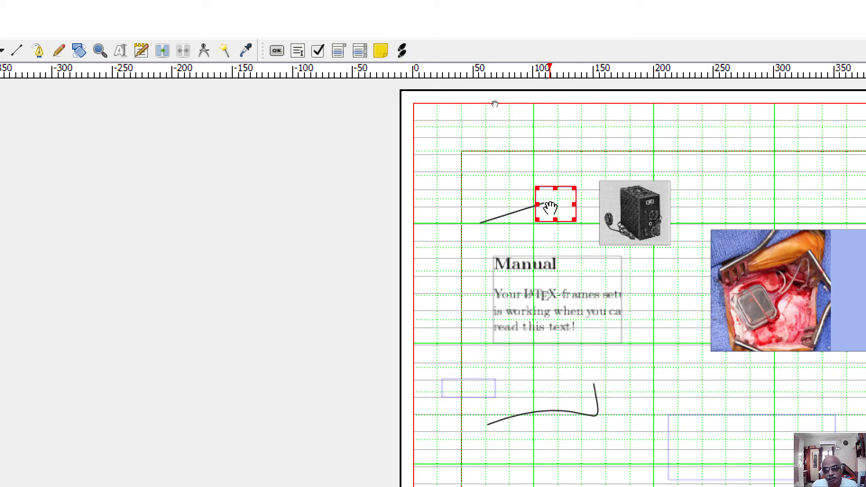
- Draw a text annotation as a wide, flat frame between the implant image and the PDF text field
{"action": "left_click", "coordinate": [337, 52]}
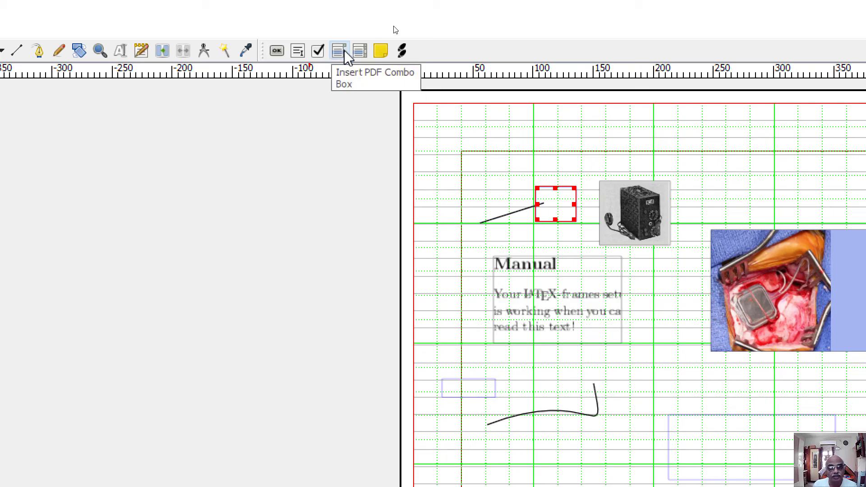
{"action": "left_click", "coordinate": [360, 53]}
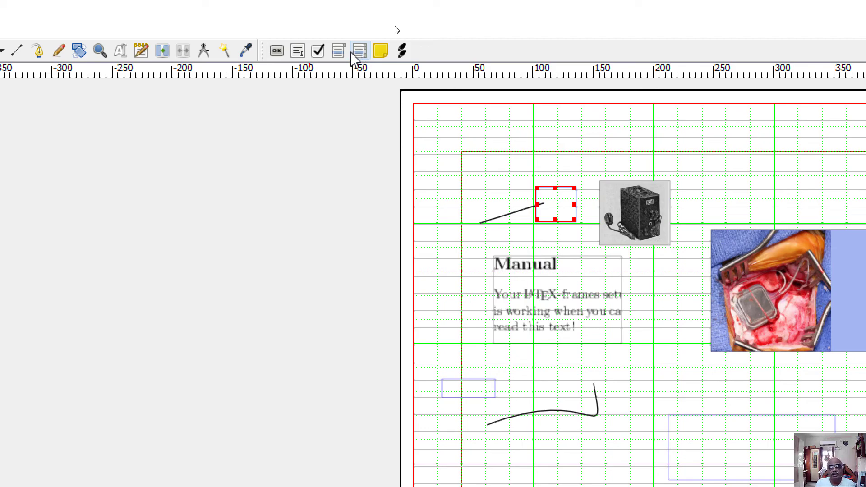
{"action": "left_click", "coordinate": [383, 53]}
{"action": "left_click_drag", "start_coordinate": [624, 369], "coordinate": [761, 391]}
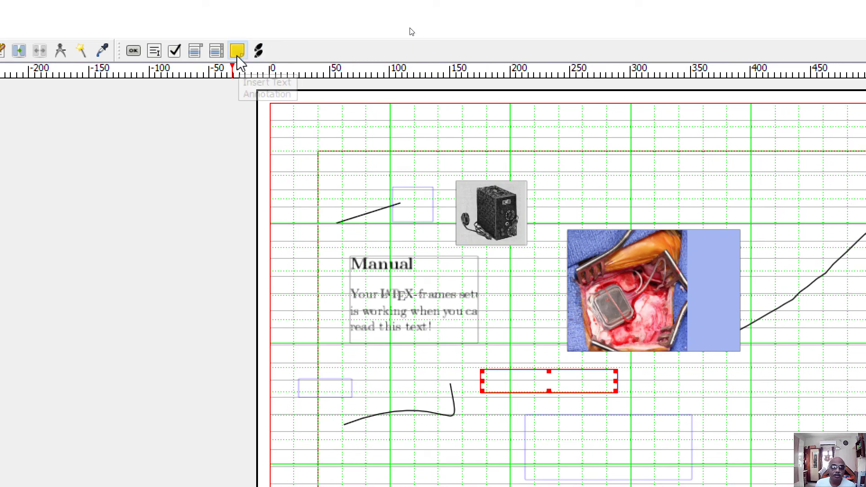
- Try to place a link annotation over the text annotation frame below the implant image
{"action": "left_click", "coordinate": [261, 52]}
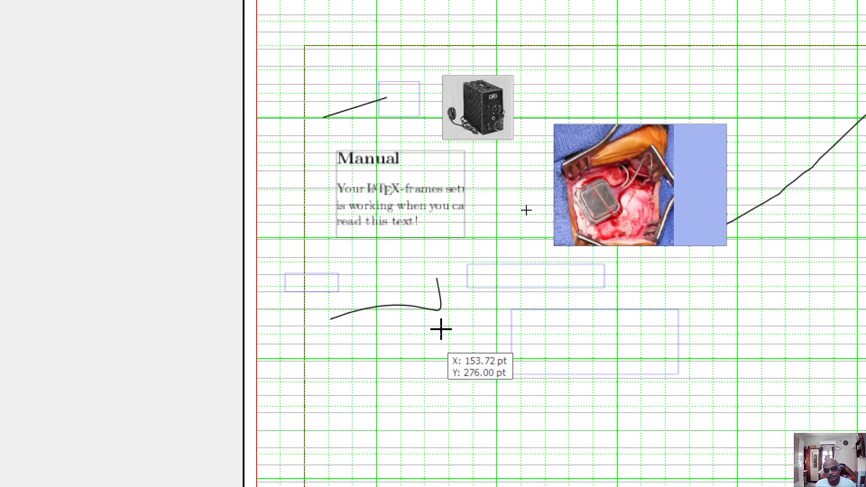
{"action": "left_click", "coordinate": [496, 283]}
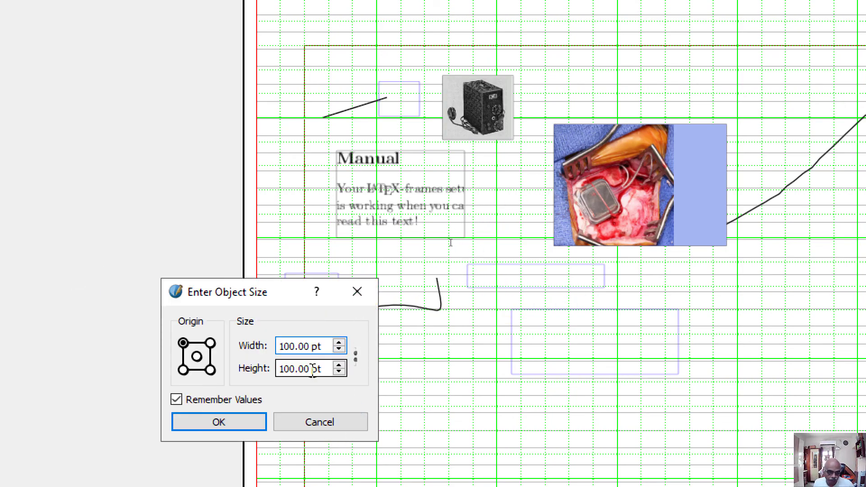
{"action": "left_click", "coordinate": [289, 421]}
{"action": "left_click", "coordinate": [589, 279]}
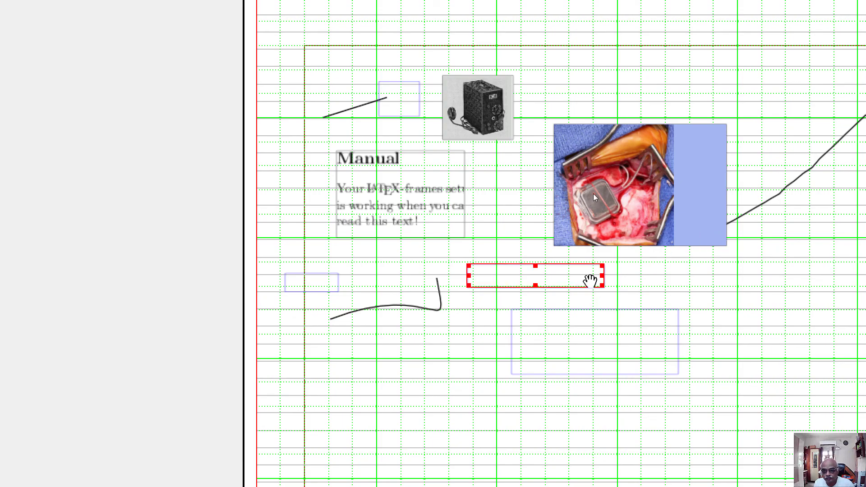
{"action": "right_click", "coordinate": [590, 281]}
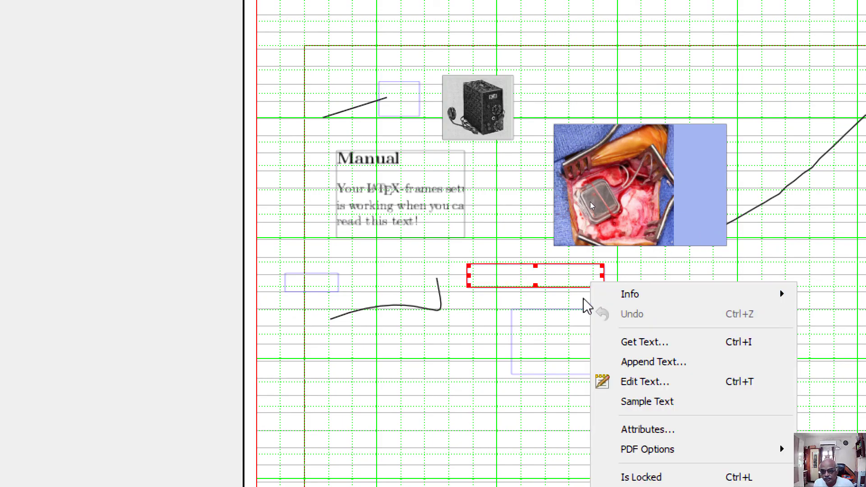
{"action": "left_click", "coordinate": [579, 276]}
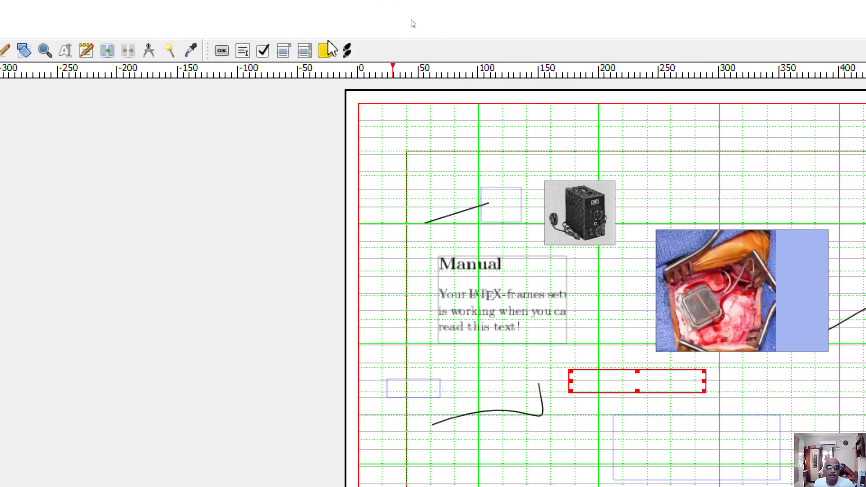
{"action": "left_click", "coordinate": [347, 50]}
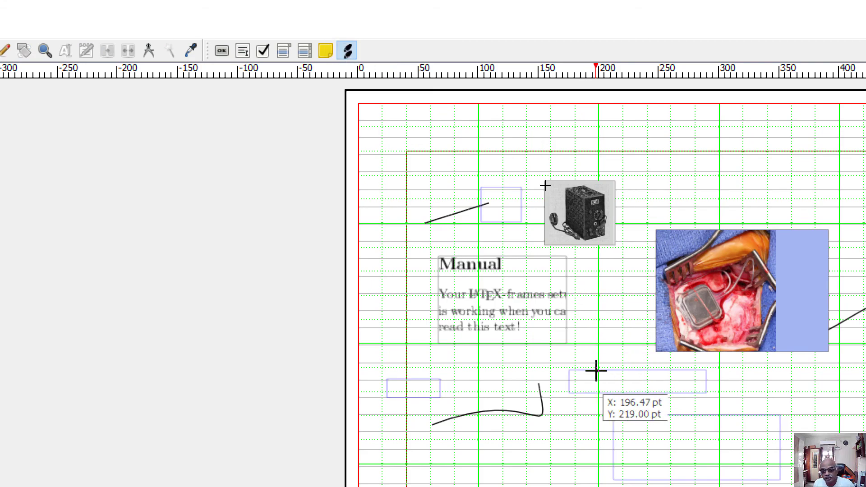
{"action": "left_click", "coordinate": [618, 386]}
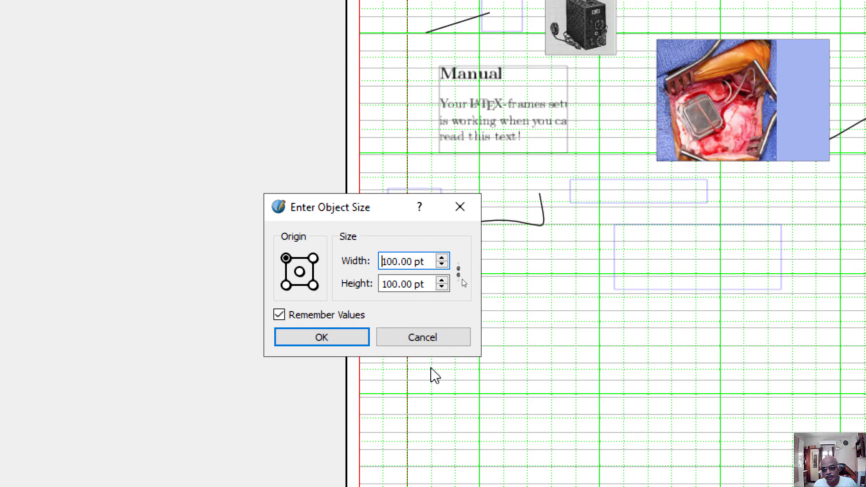
{"action": "left_click", "coordinate": [459, 207]}
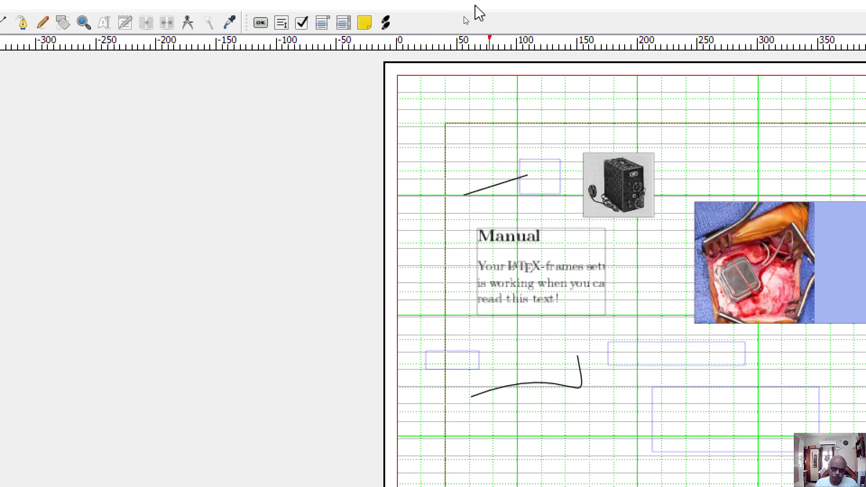